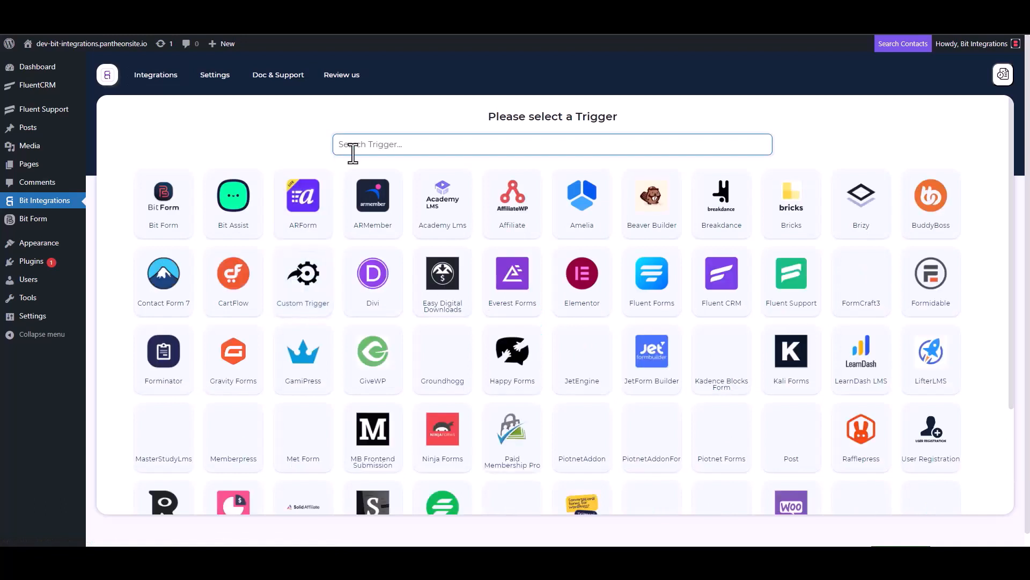
Select Fluent Support as the trigger, copy its webhook URL and fetch incoming data.
left_click(794, 294)
left_click(733, 259)
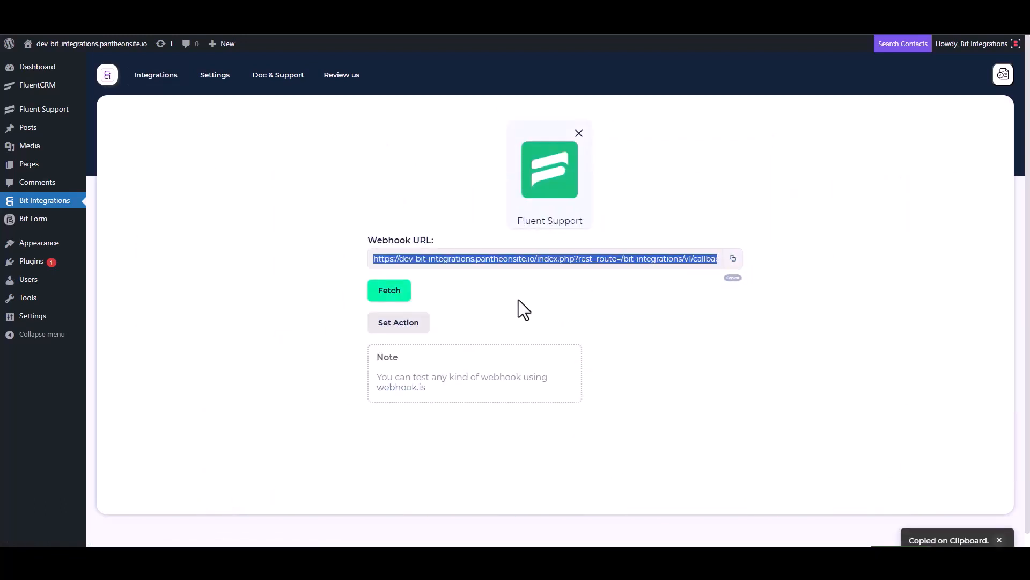
left_click(389, 292)
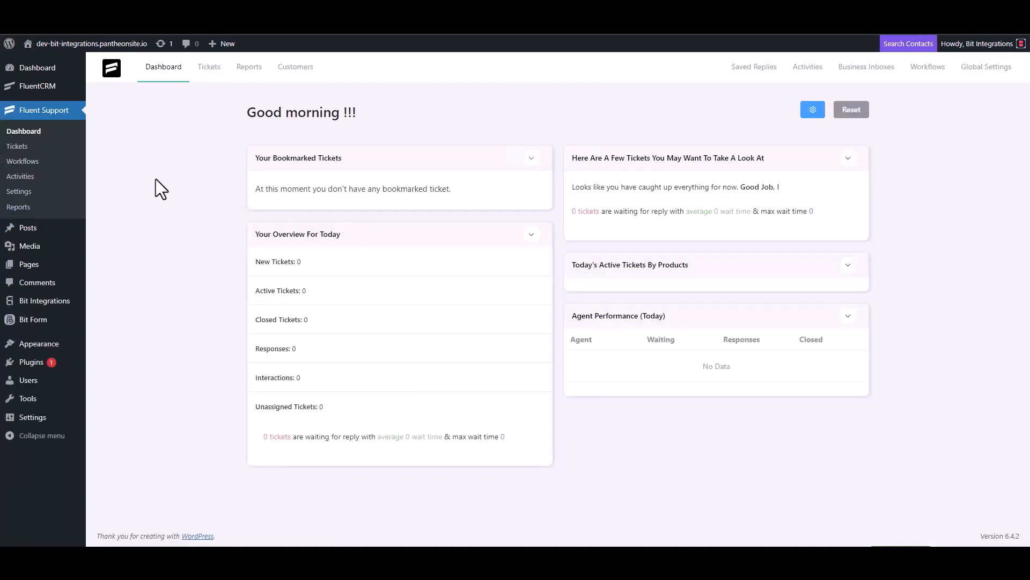
Create an Automatic Fluent Support workflow named 'Bit Integrations' and open its editor.
left_click(33, 161)
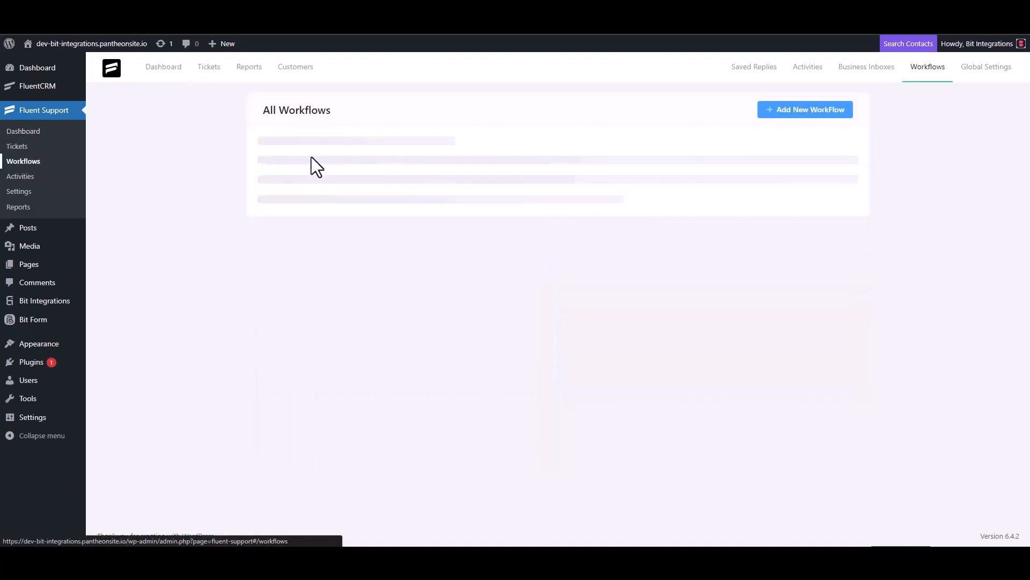
left_click(789, 112)
left_click(312, 128)
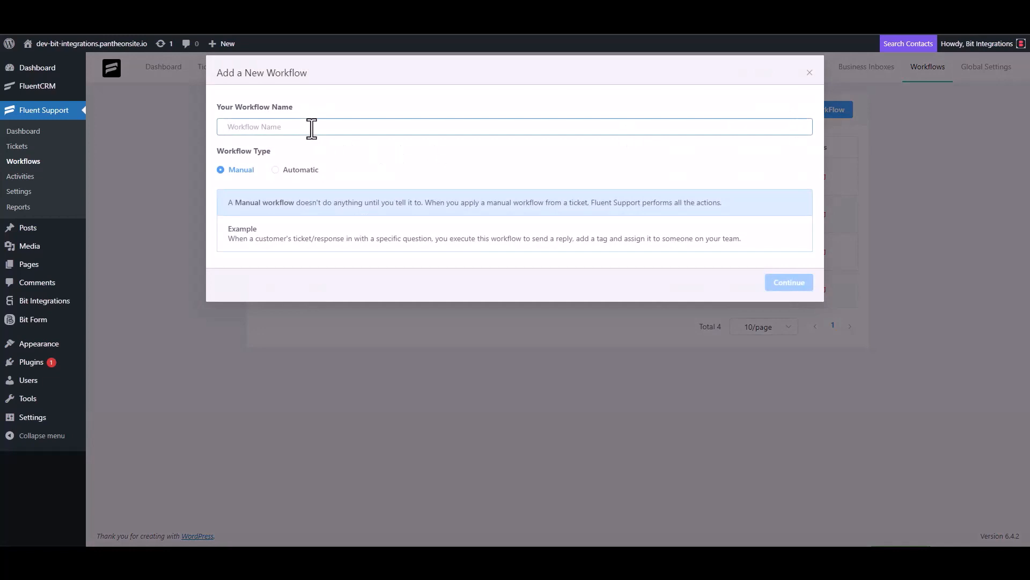
type("Bit")
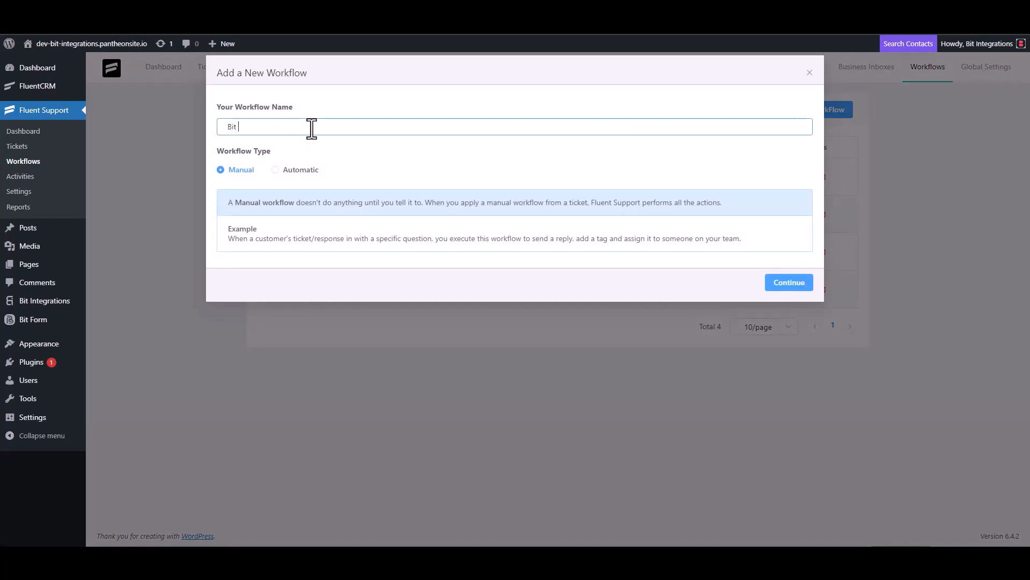
type(" Integrations")
left_click(290, 169)
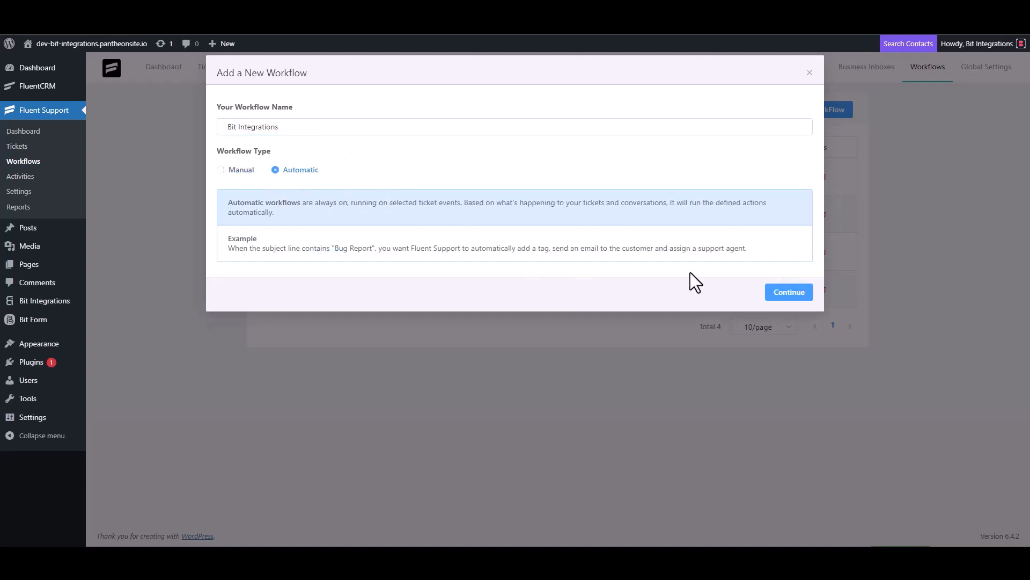
left_click(787, 293)
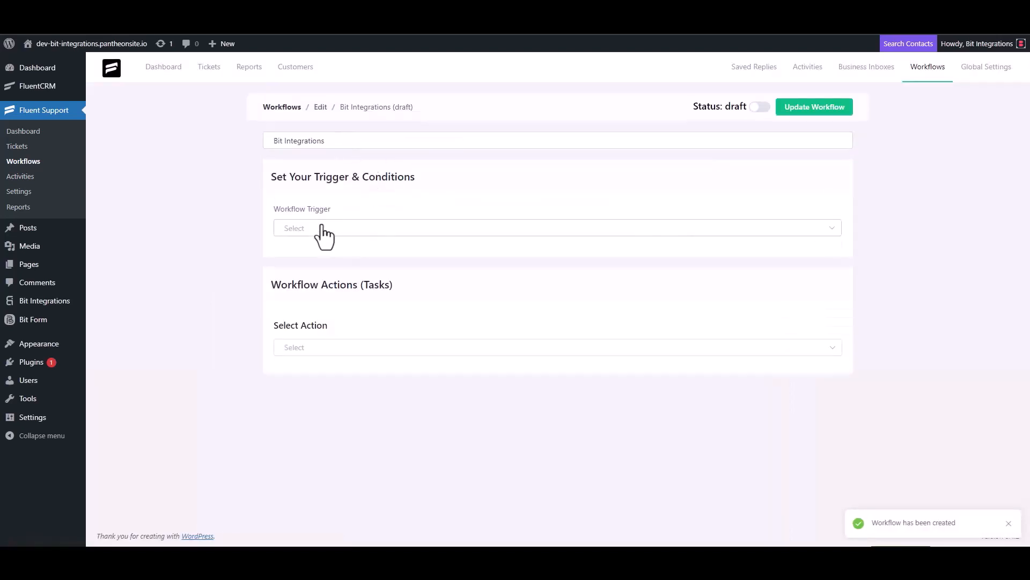
Trigger the workflow On Ticket Creation and add an outgoing webhook using the pasted URL.
left_click(321, 228)
left_click(317, 256)
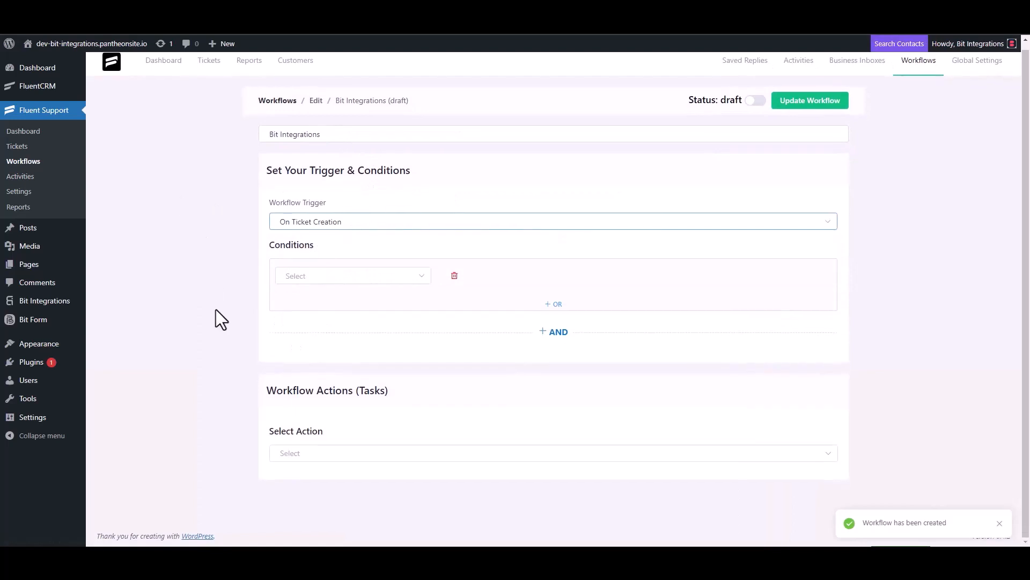
left_click(303, 452)
scroll(316, 371, "down", 4)
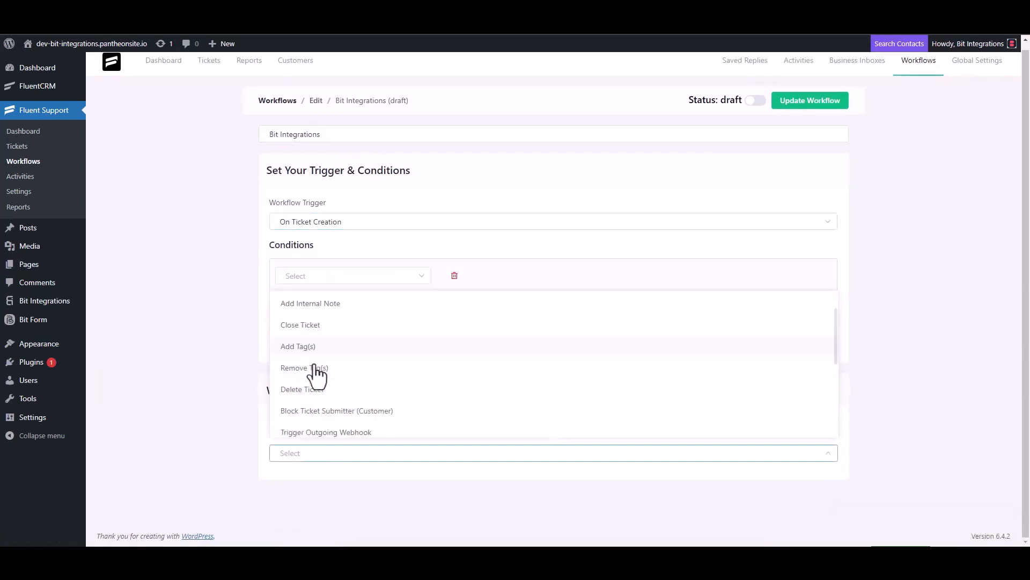
left_click(352, 305)
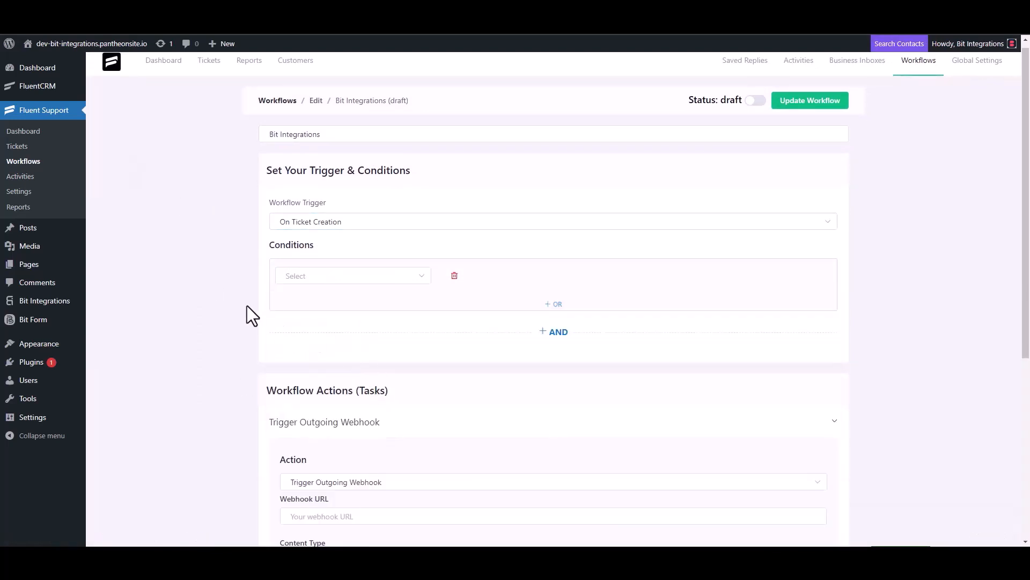
scroll(247, 305, "down", 4)
left_click(348, 304)
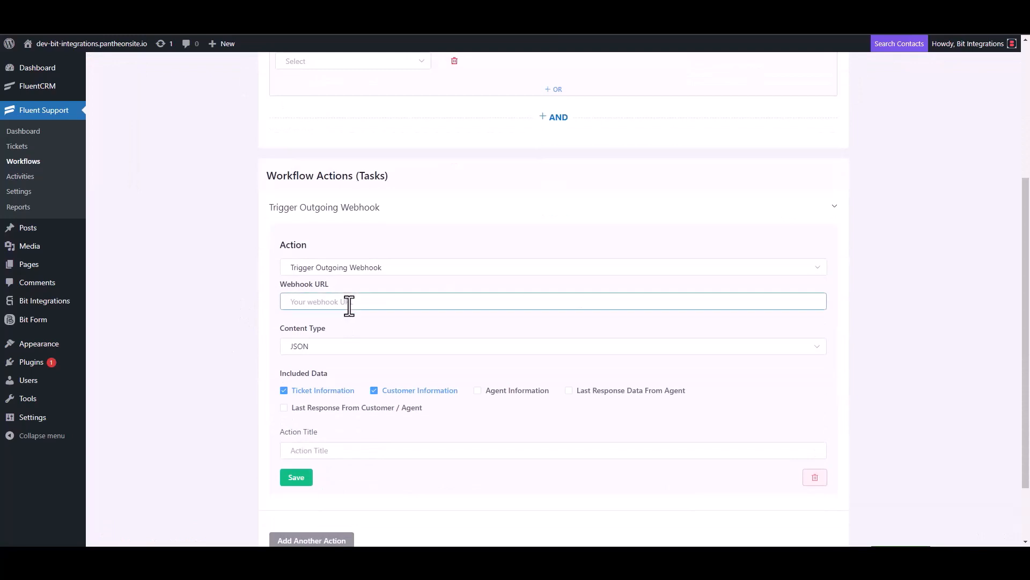
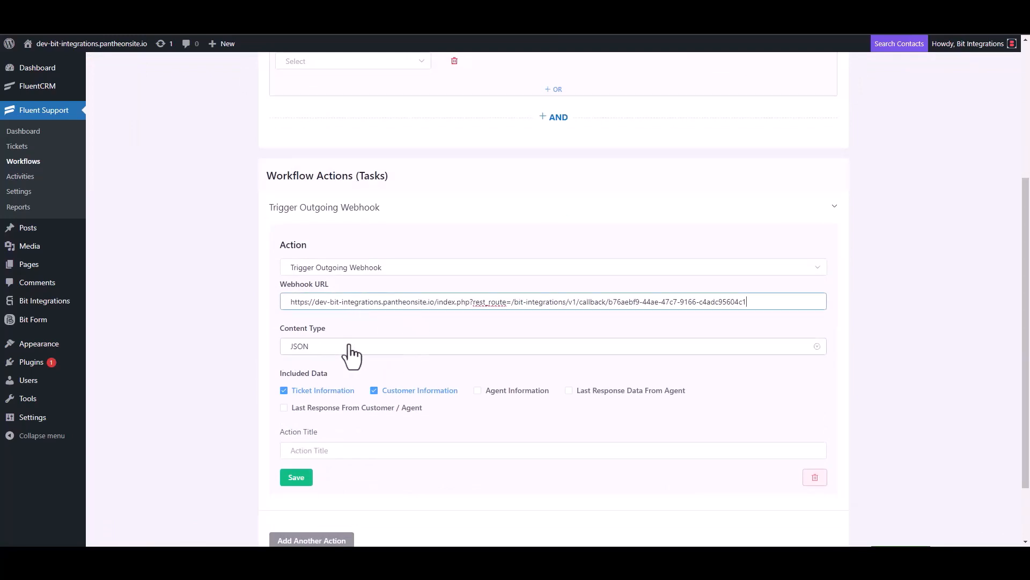
Title the webhook action 'Bit Integrations', save it and publish the workflow.
scroll(350, 358, "down", 2)
left_click(322, 374)
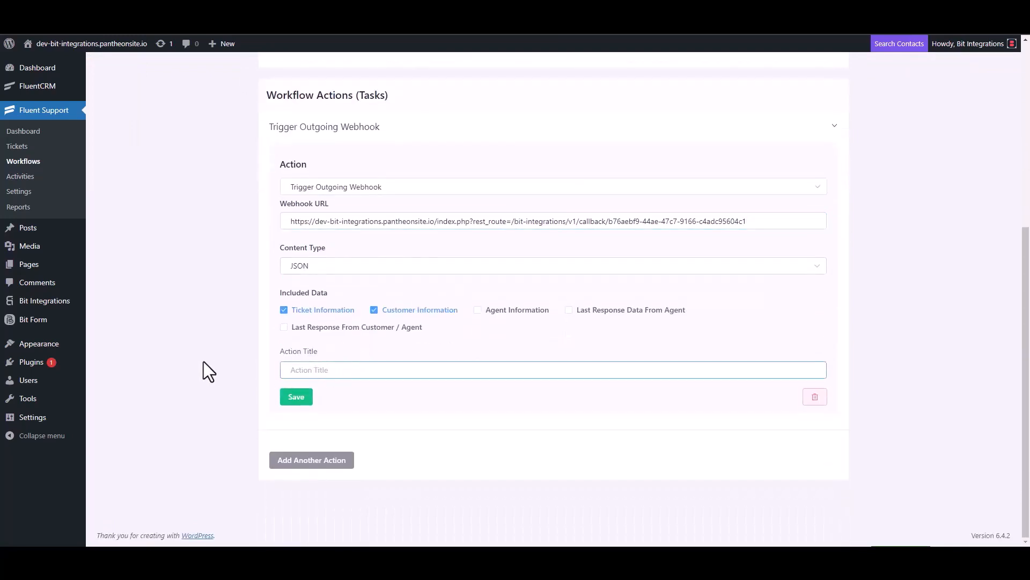
type("Bit Integrations")
left_click(296, 401)
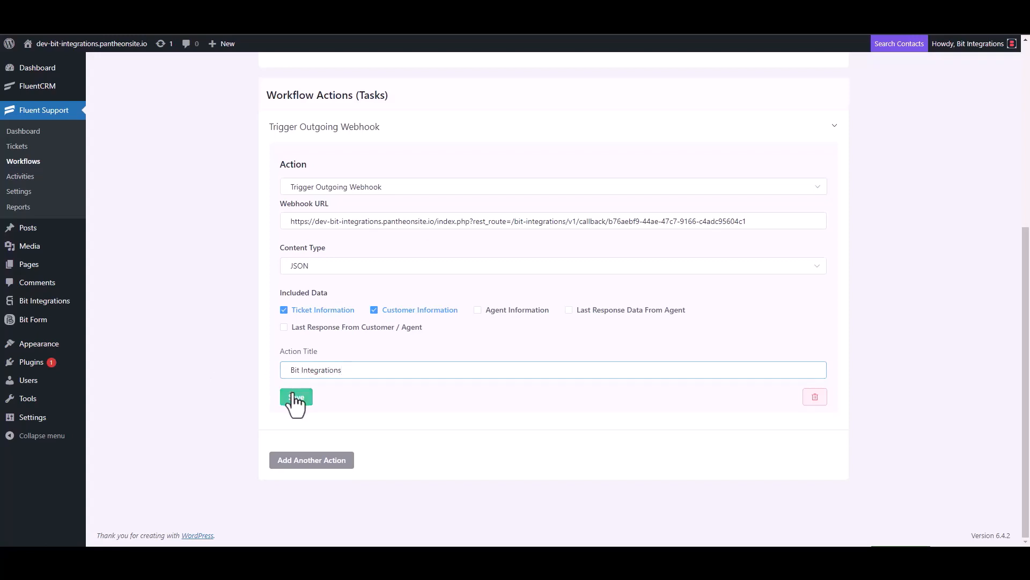
left_click(755, 98)
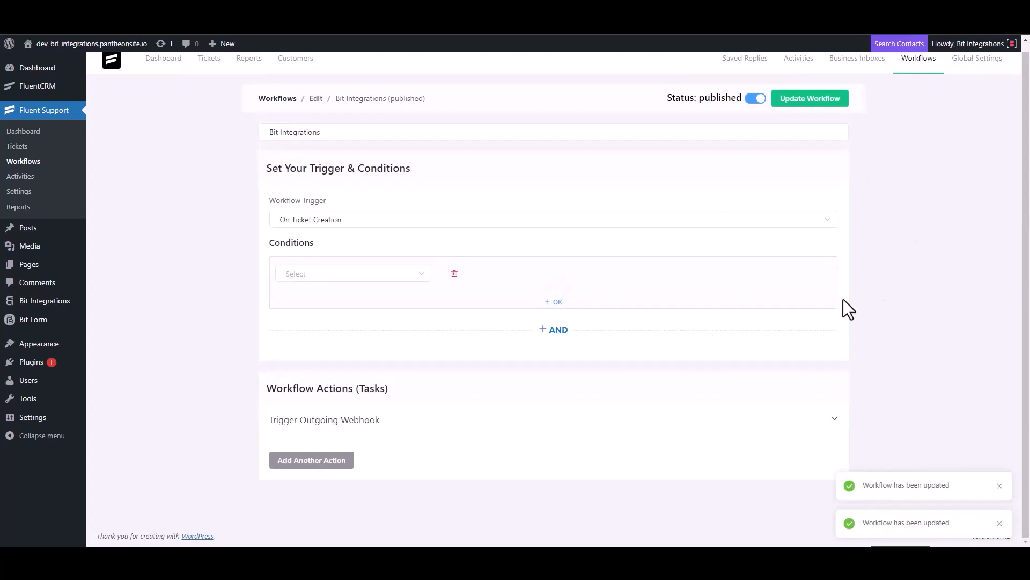
Start a new ticket for a newly created contact, entering the contact's first name and e-mail.
left_click(27, 153)
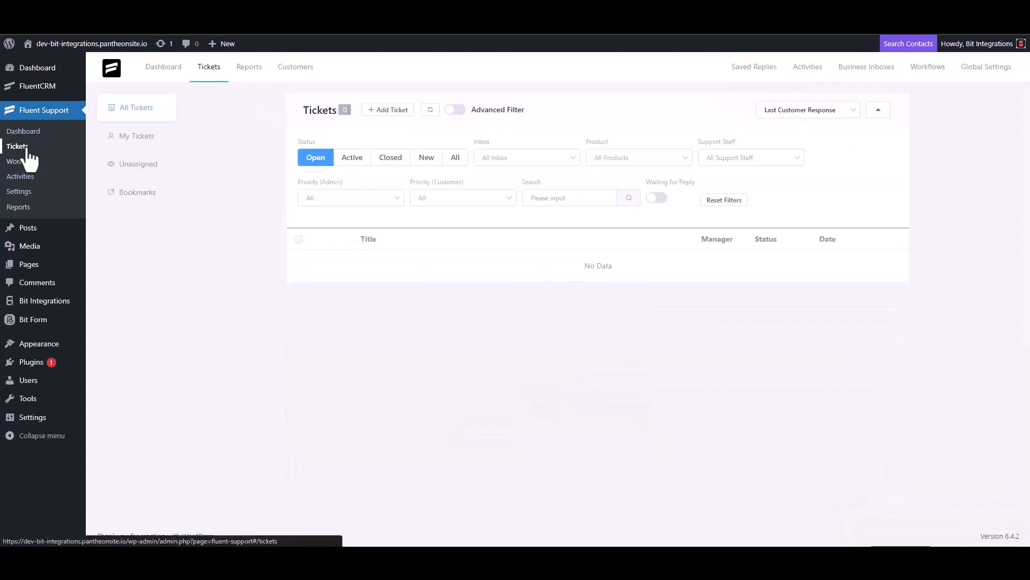
left_click(386, 110)
left_click(422, 138)
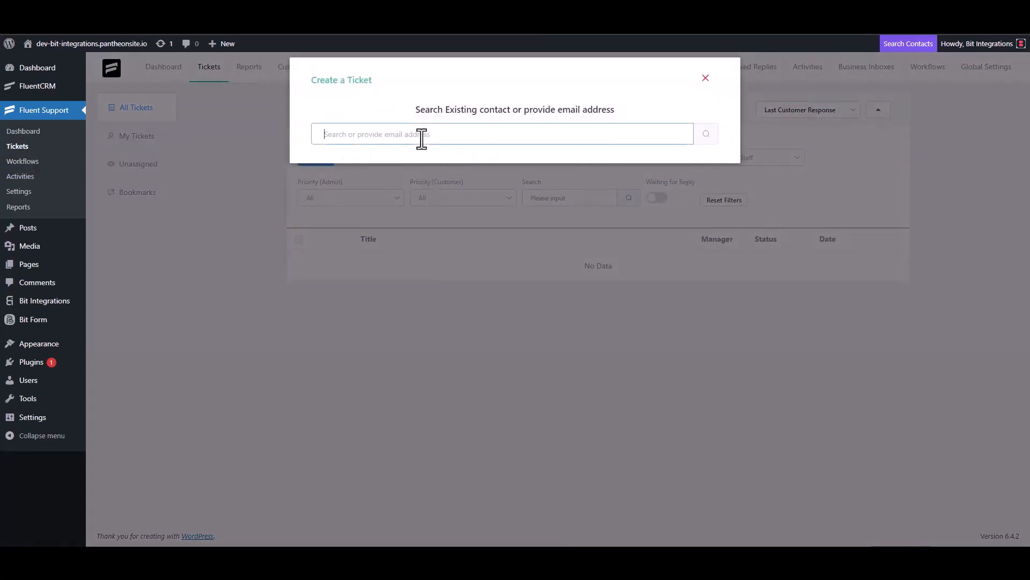
type("test@gmail.com")
left_click(704, 136)
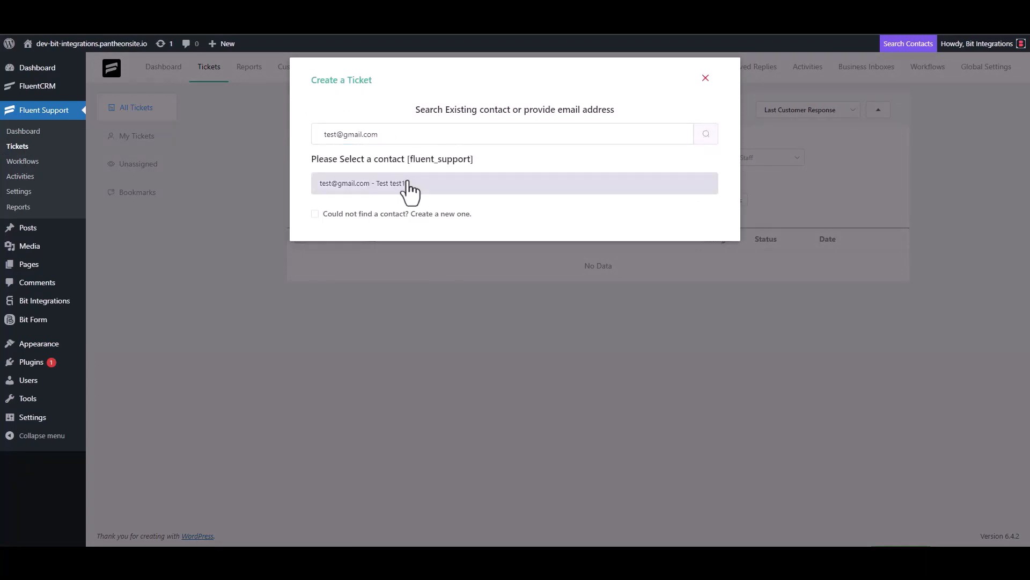
left_click(386, 214)
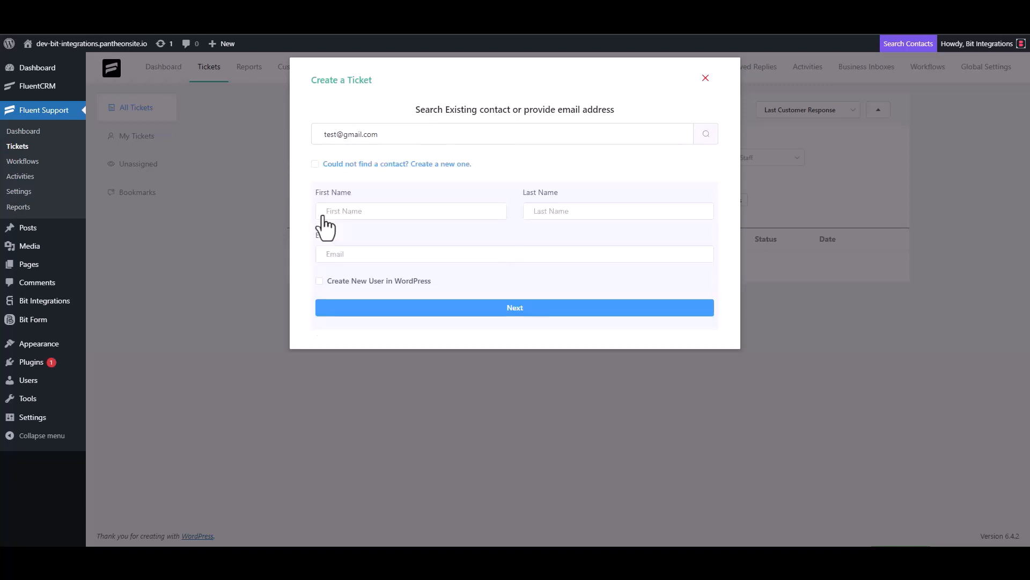
left_click(359, 212)
type("test3")
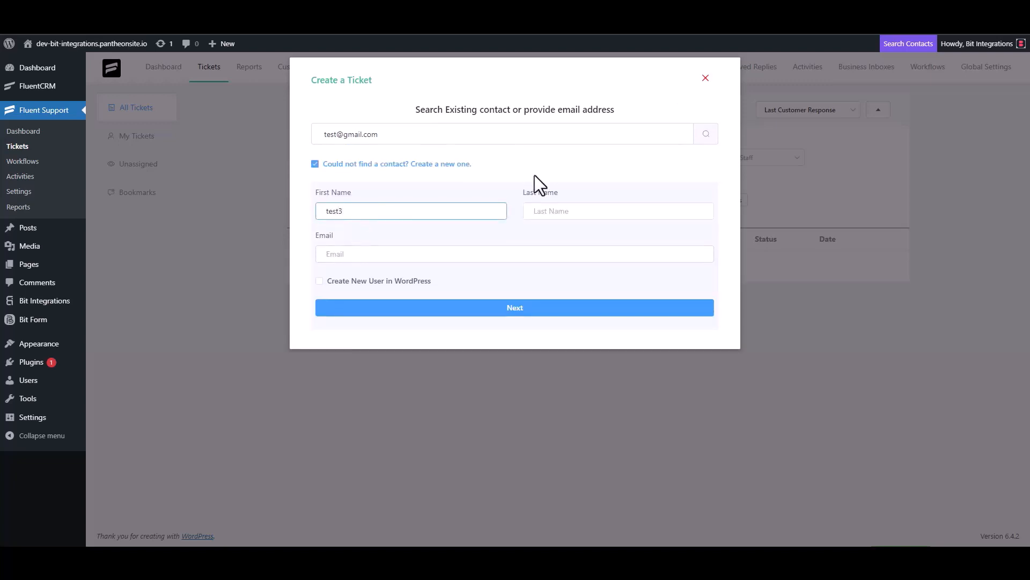
left_click(365, 254)
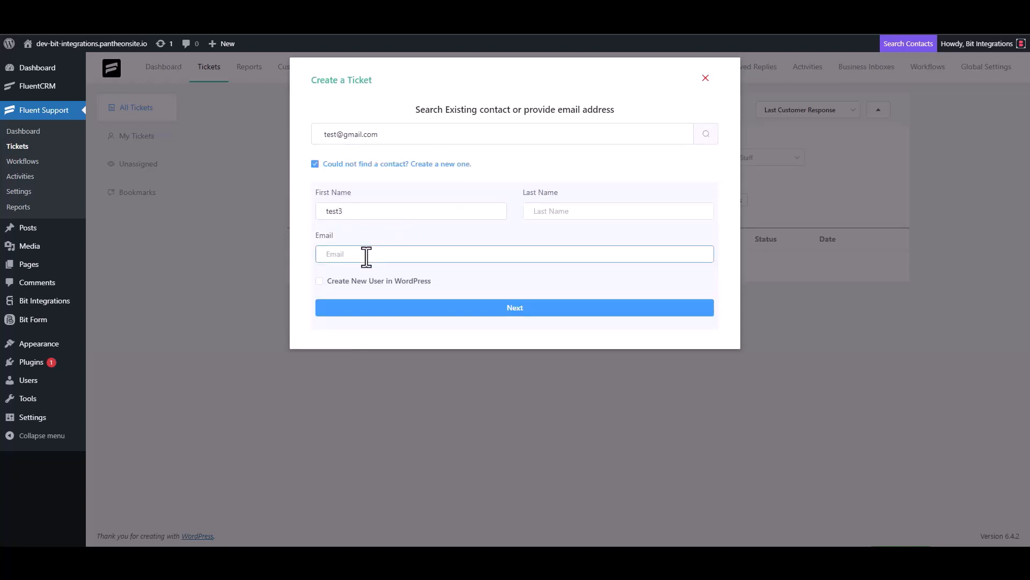
type("test3@gmail.com")
left_click(526, 308)
Give the ticket subject 'test' and details 'test', then create it.
left_click(375, 193)
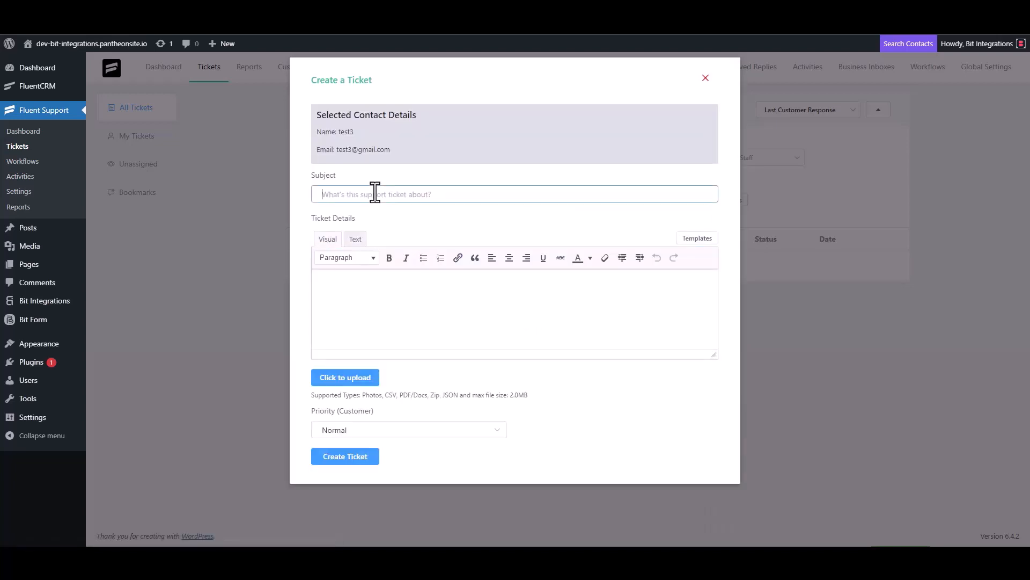
type("test")
left_click(361, 287)
type("test")
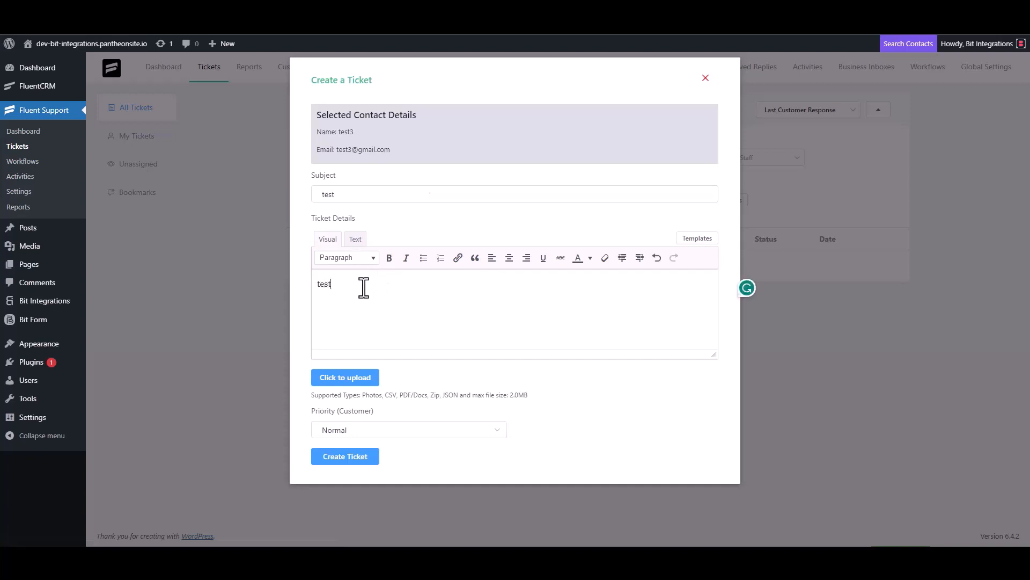
left_click(348, 455)
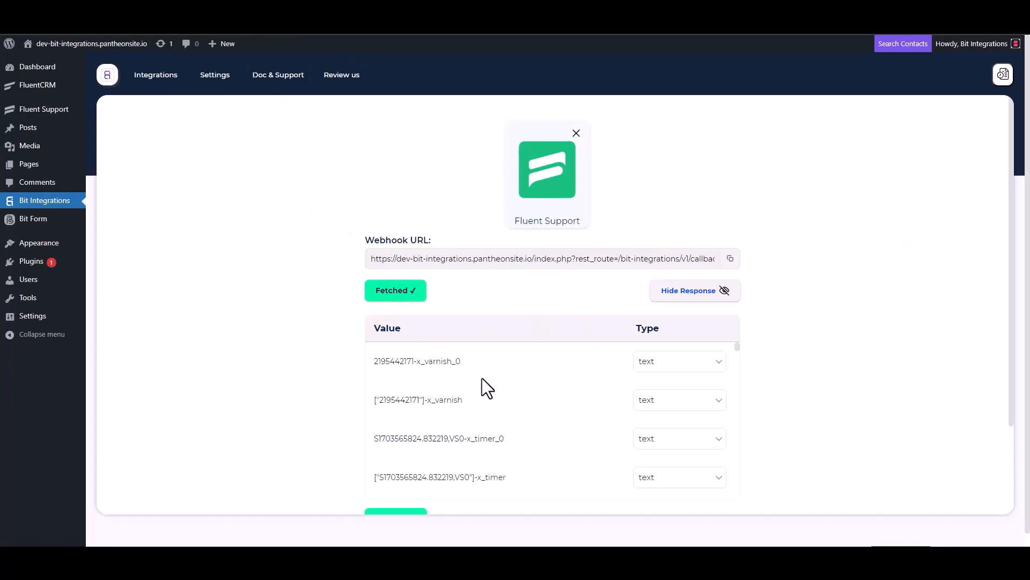
Search the actions for 'sel' and choose Selzy as the action app.
scroll(479, 379, "down", 5)
scroll(335, 413, "down", 3)
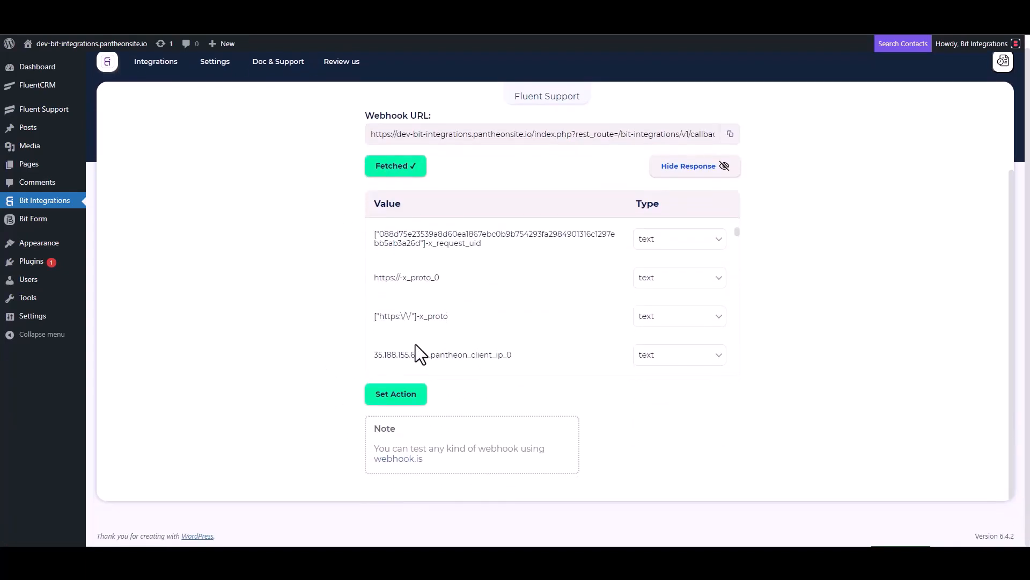
scroll(418, 354, "down", 5)
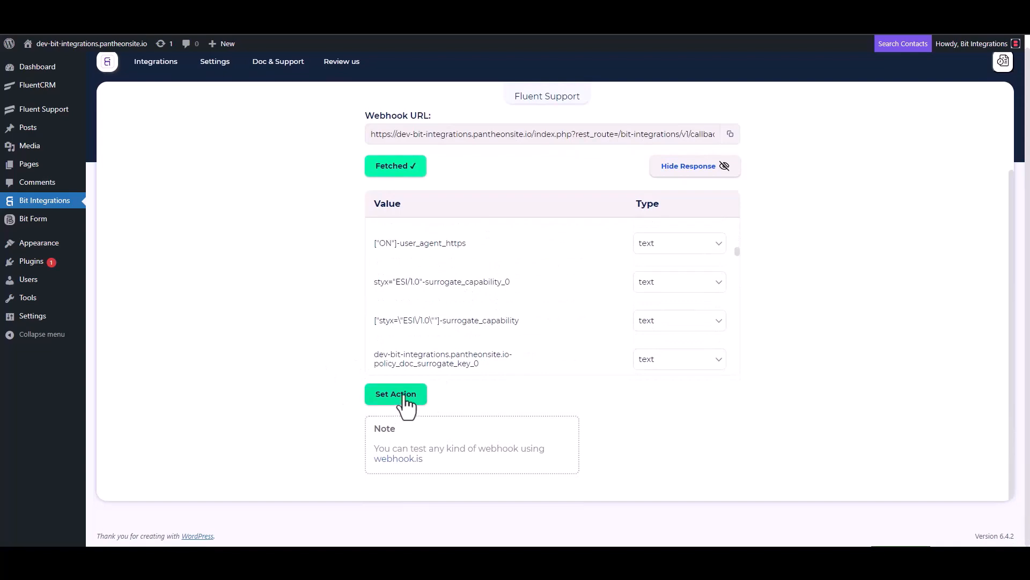
left_click(406, 400)
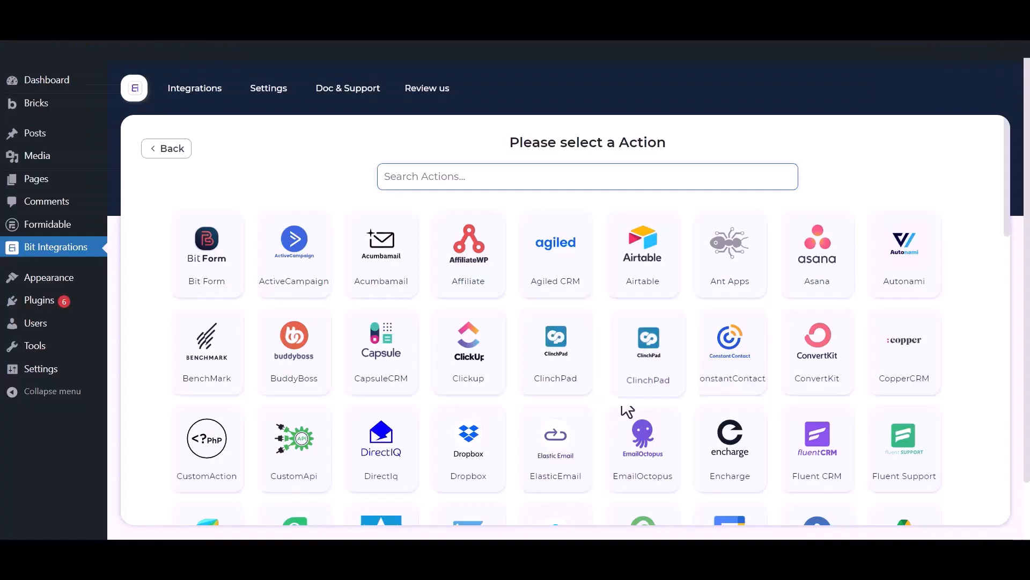
left_click(462, 173)
type("selzy")
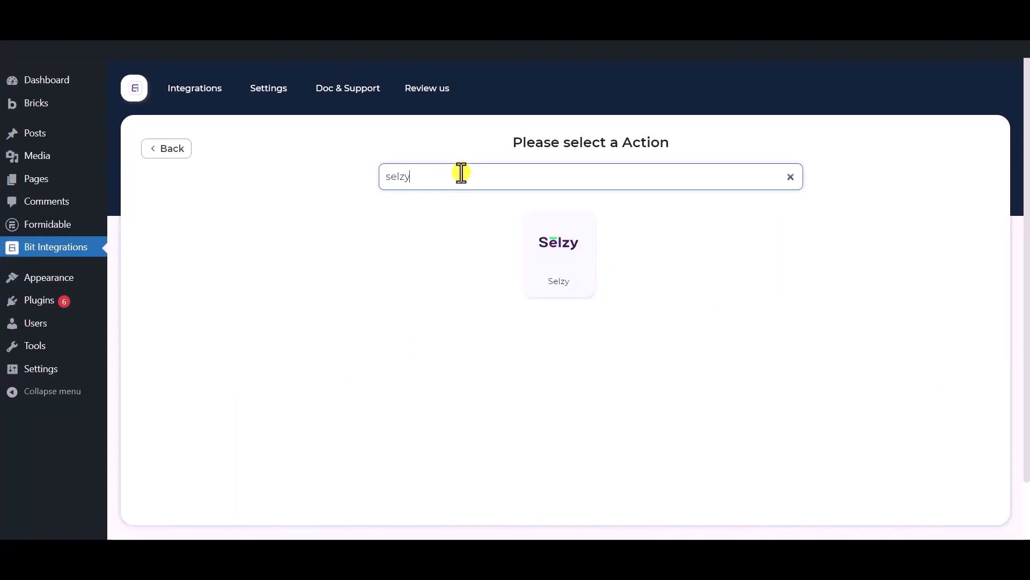
left_click(560, 241)
double_click(249, 240)
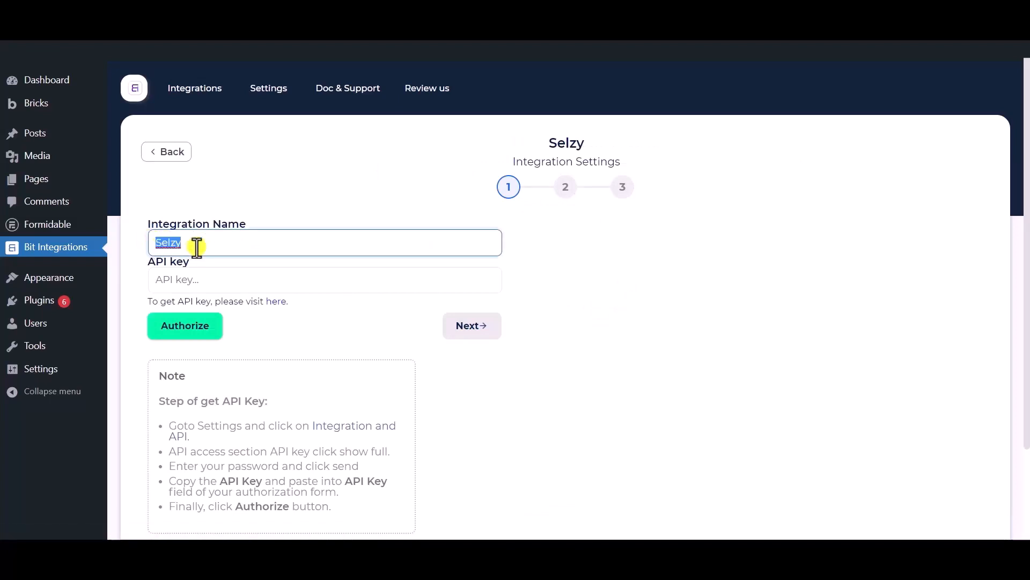
scroll(197, 247, "down", 2)
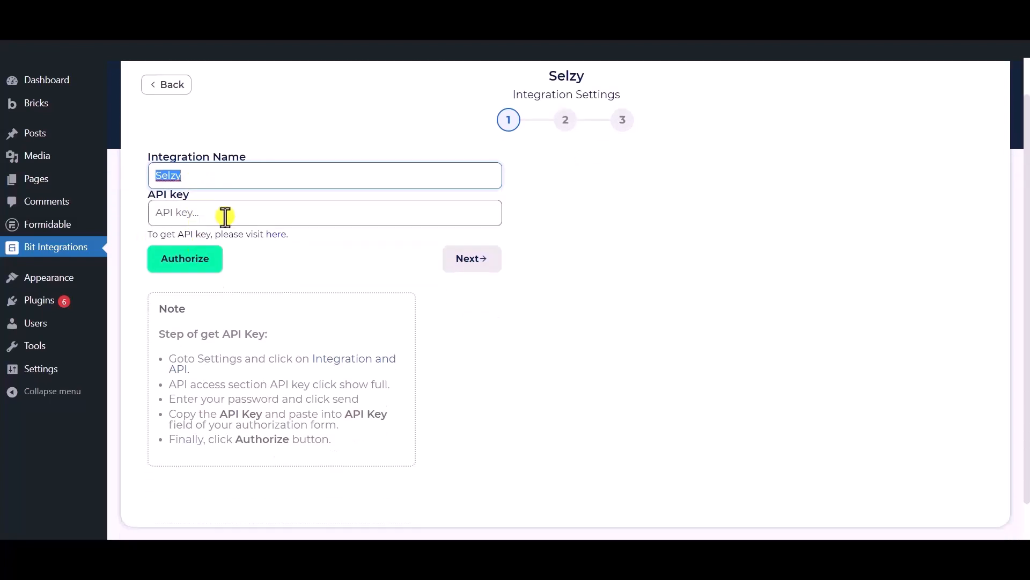
left_click(232, 174)
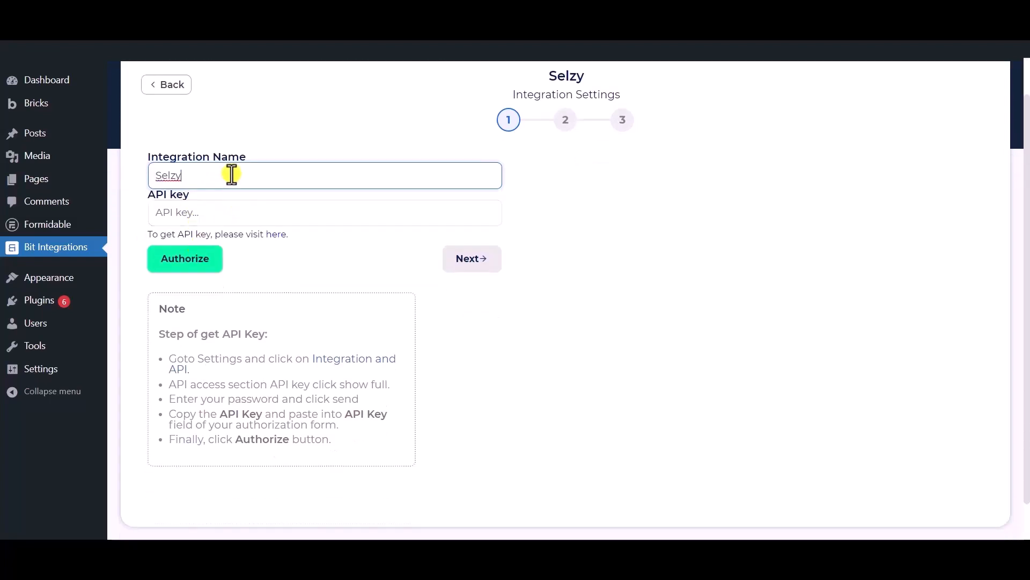
left_click(274, 273)
left_click_drag(142, 196, 189, 194)
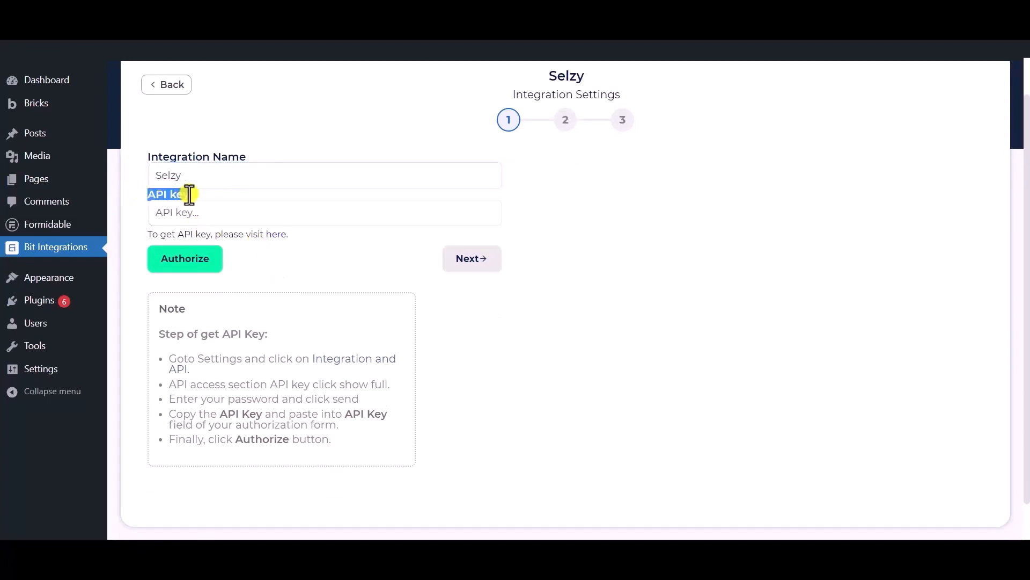
left_click(285, 266)
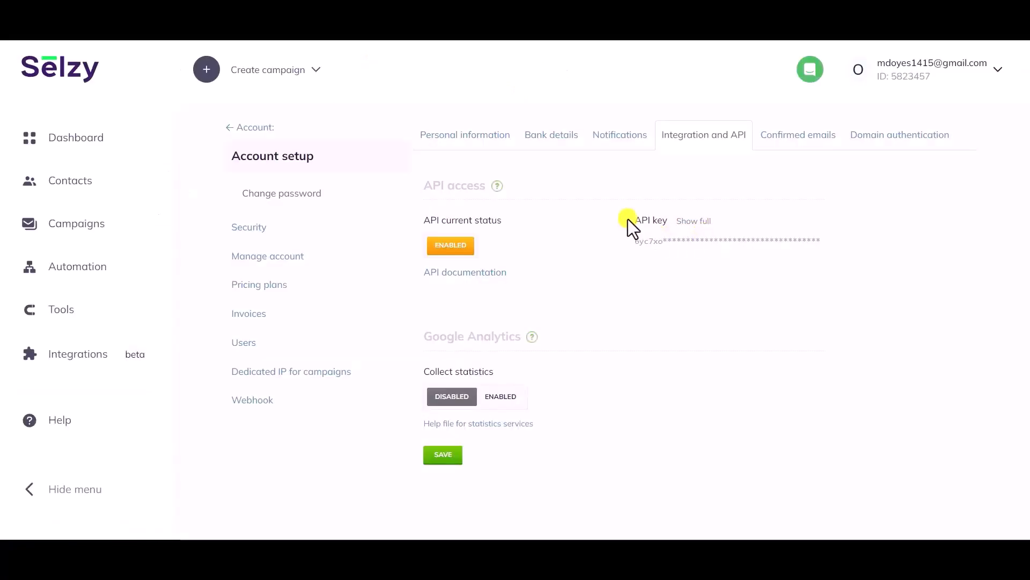
Reveal Selzy's full API key by submitting the account password, then select the key.
left_click_drag(633, 220, 667, 222)
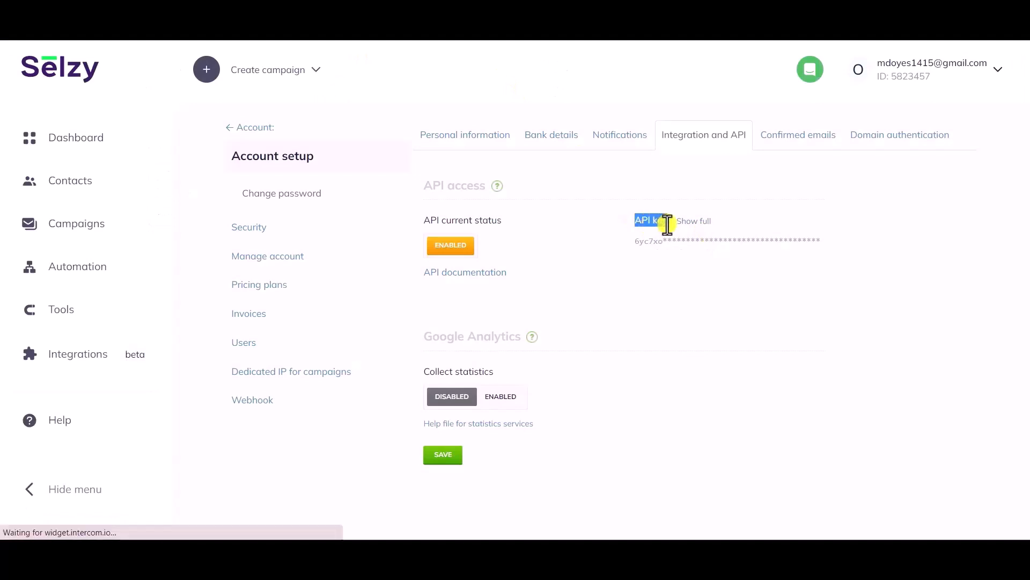
left_click(699, 224)
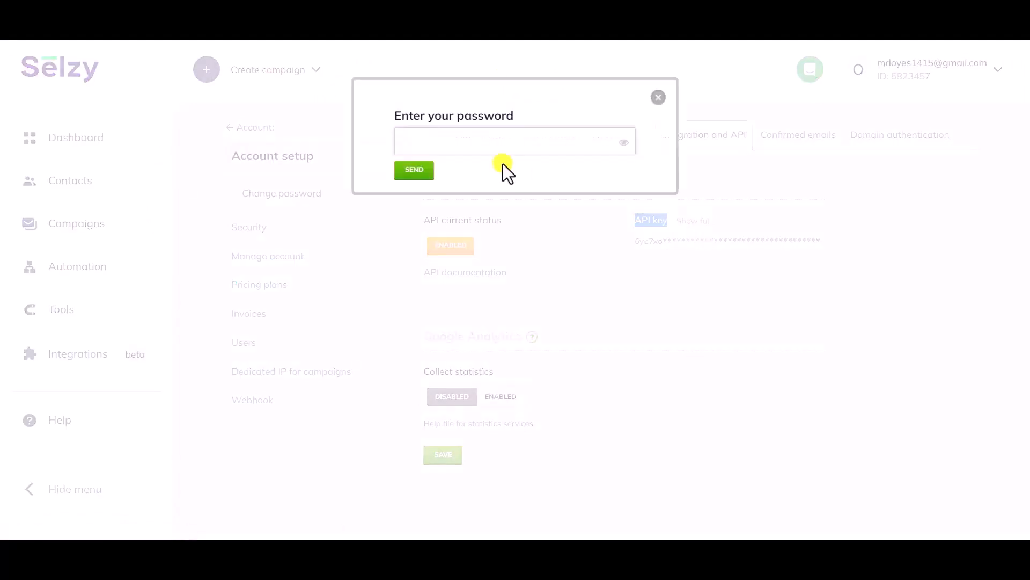
left_click(485, 137)
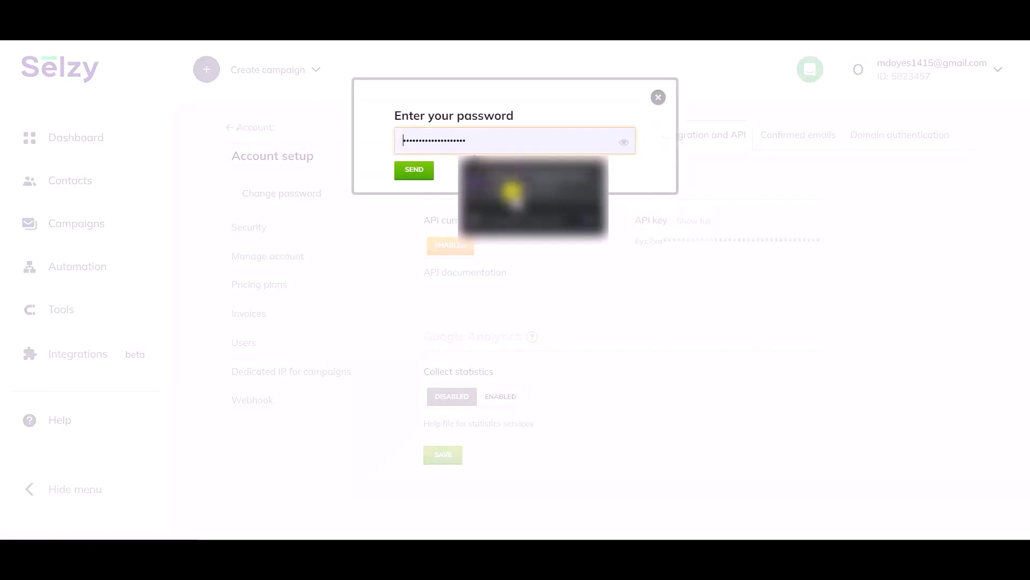
left_click(507, 180)
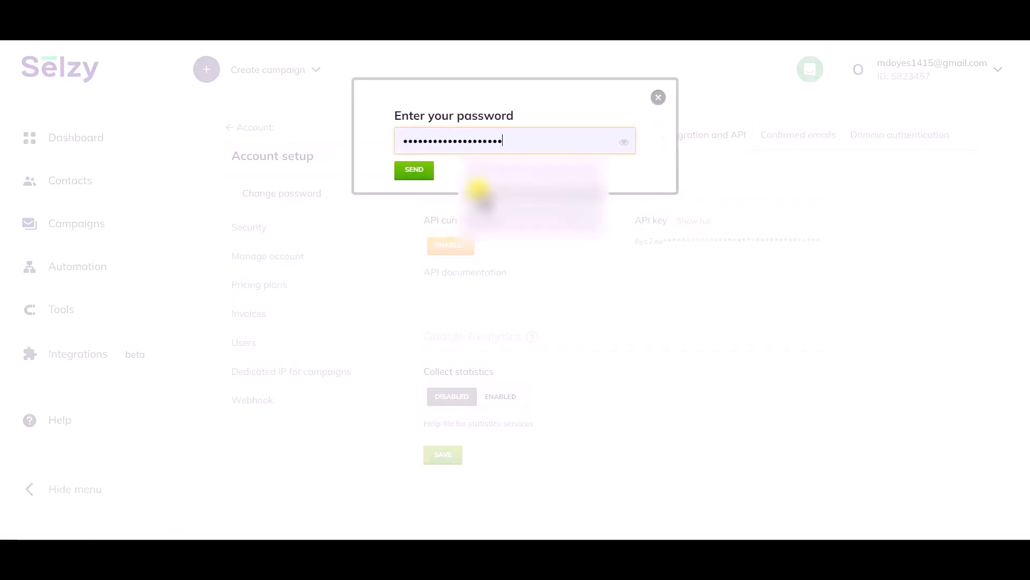
left_click(416, 173)
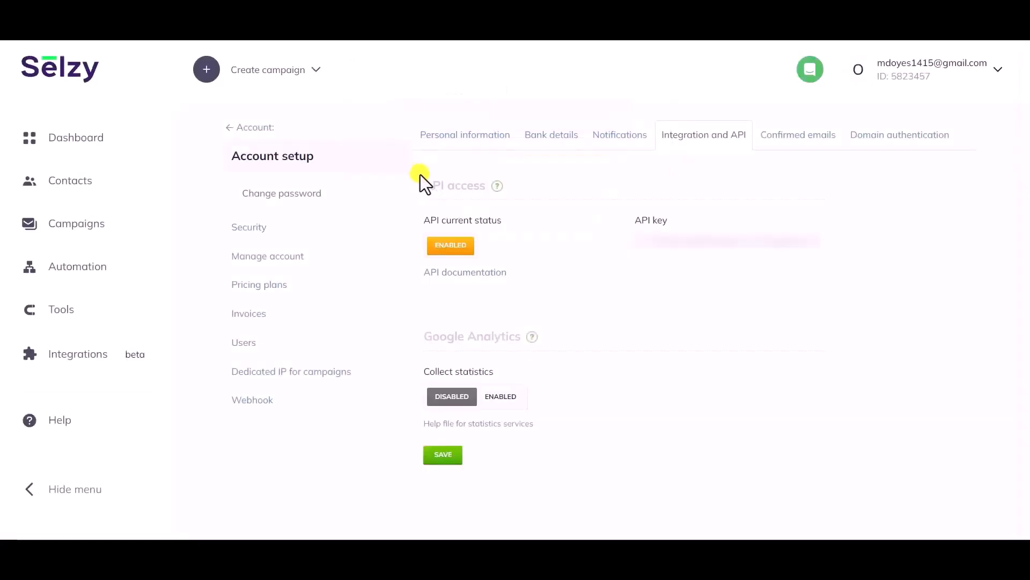
double_click(711, 238)
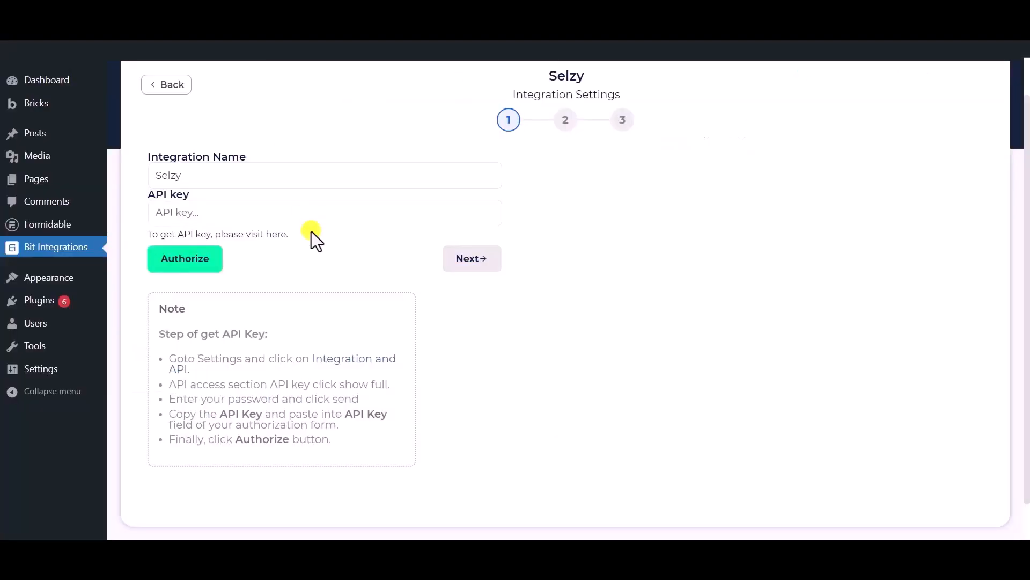
Paste the Selzy API key, authorize the connection and continue to step 2.
left_click(299, 219)
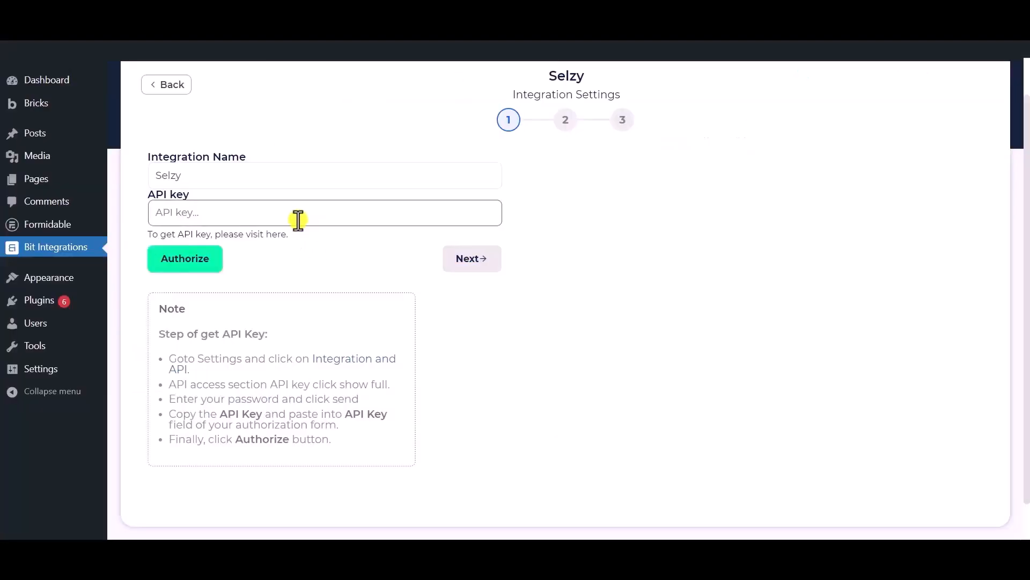
key("ctrl+v")
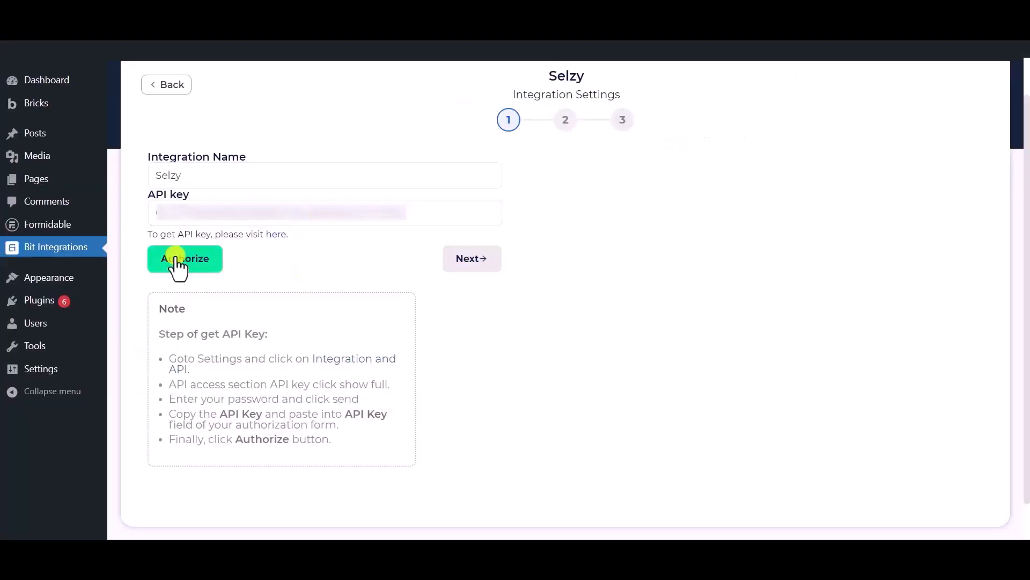
left_click(177, 259)
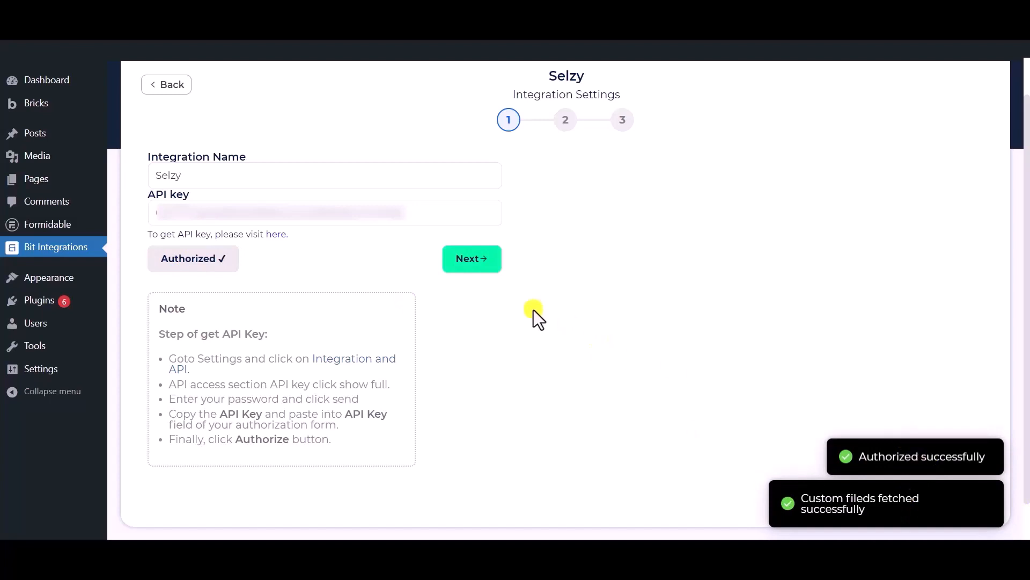
left_click(472, 261)
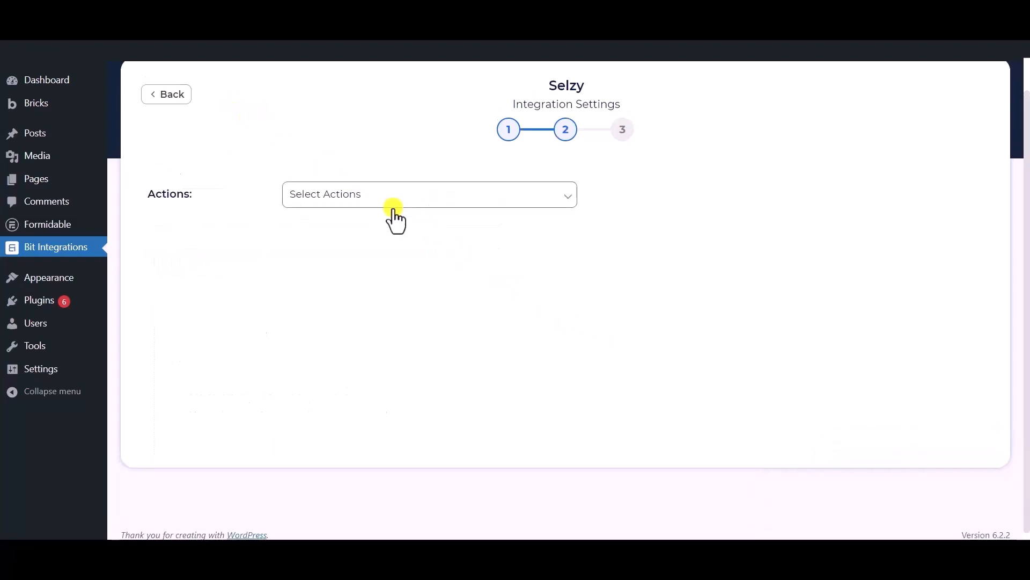
Set the Selzy action to Subscribe with the Bit Integrations list.
left_click(375, 195)
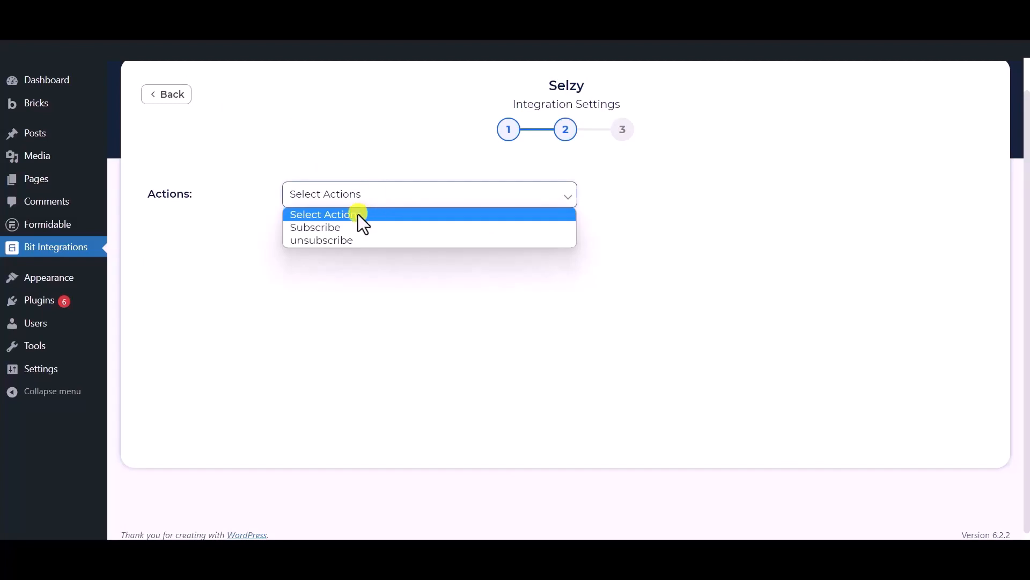
left_click(327, 230)
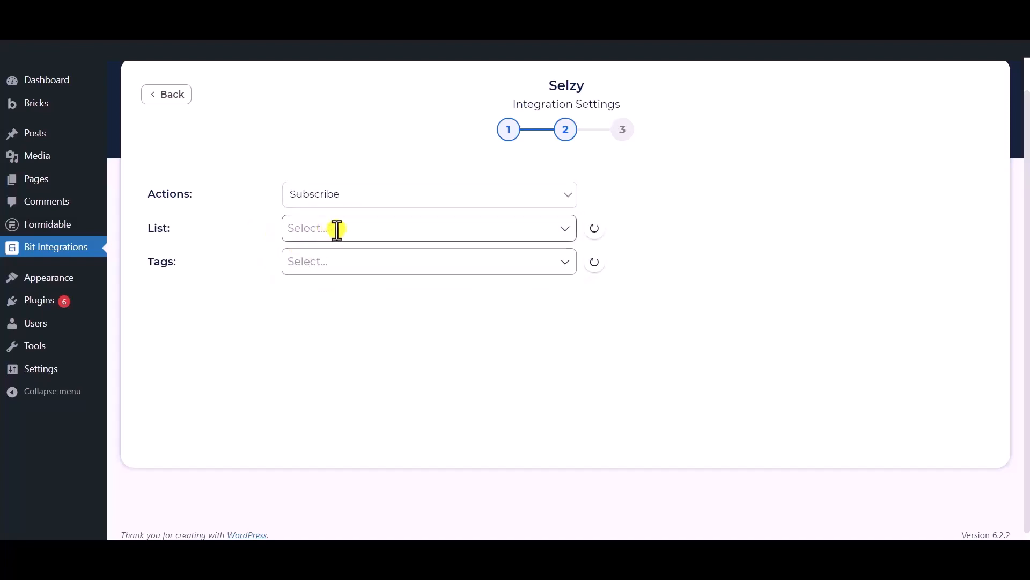
left_click(337, 230)
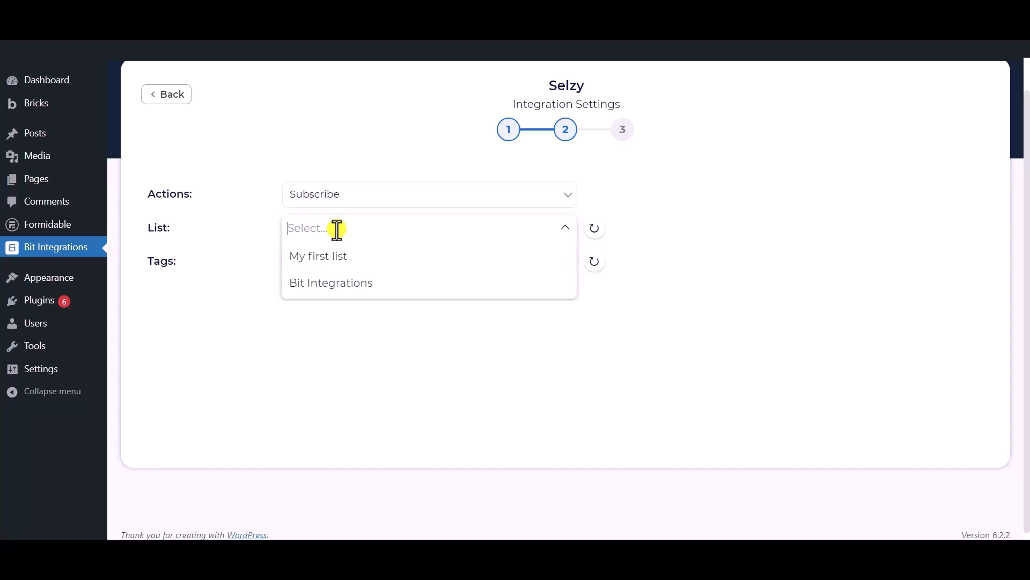
left_click(334, 284)
left_click(212, 275)
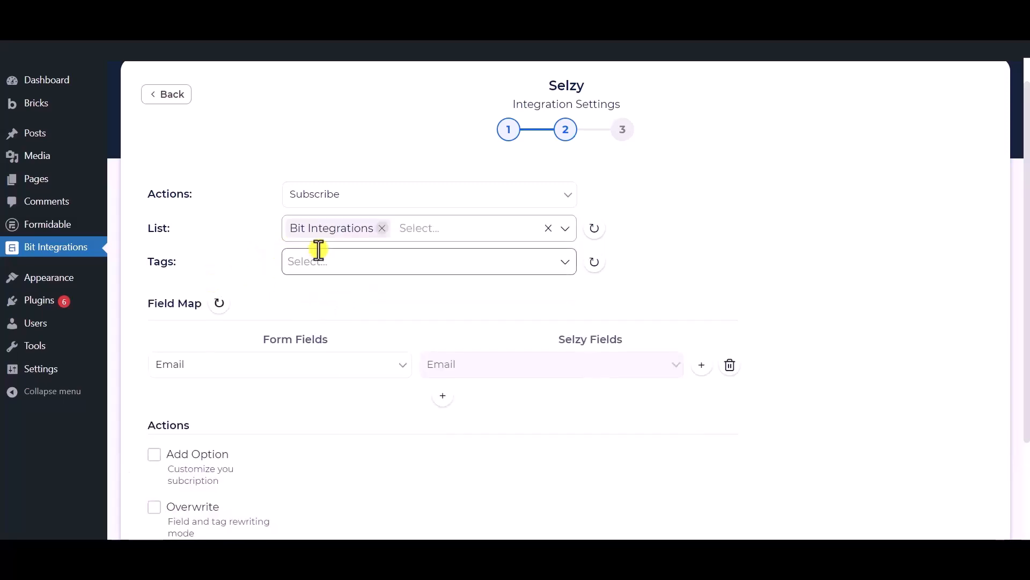
Add the tags Tag - 1, Tag - 2 and Tag - 3.
left_click(375, 261)
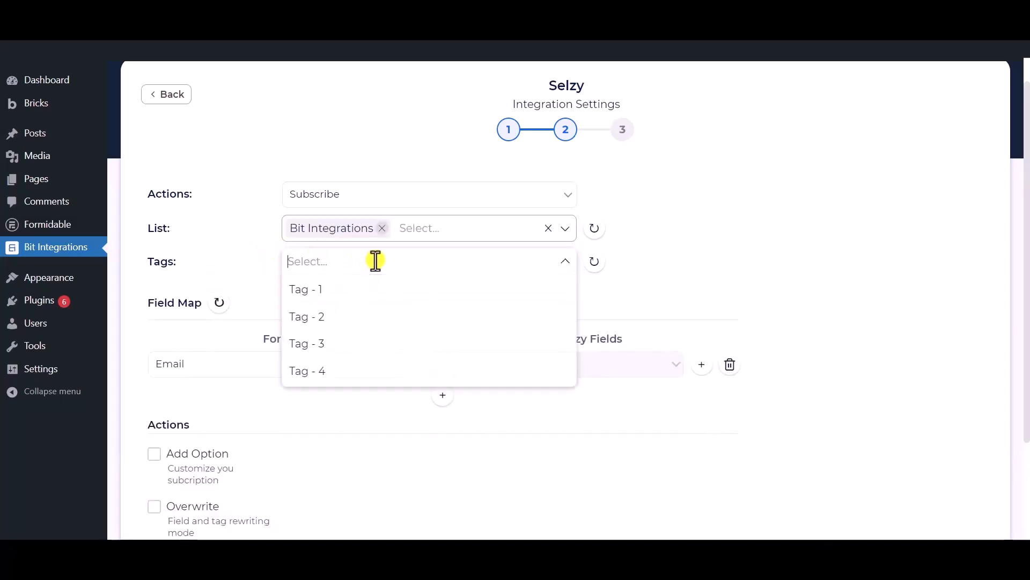
left_click(315, 292)
left_click(318, 316)
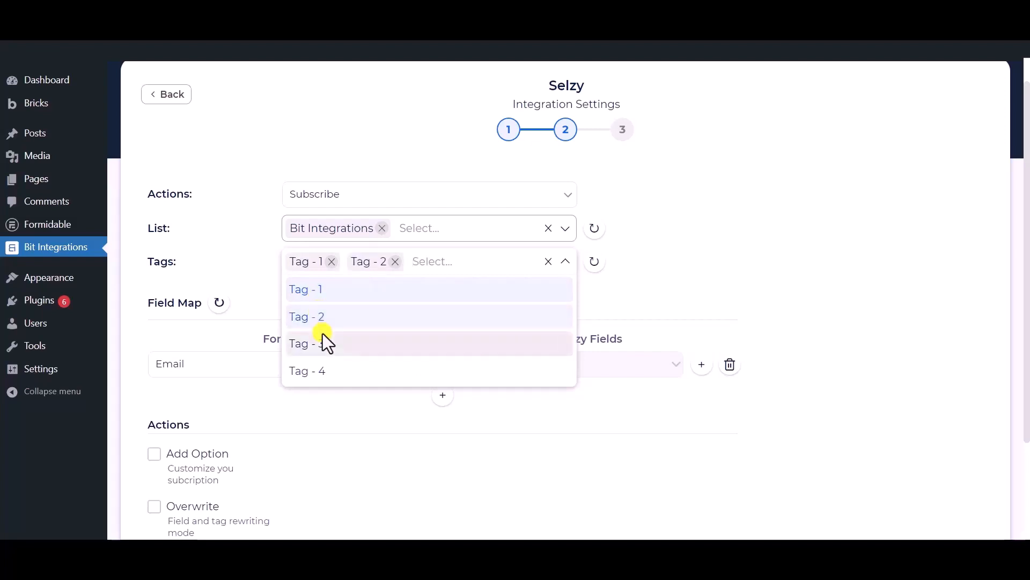
left_click(323, 339)
left_click(265, 224)
scroll(265, 224, "down", 1)
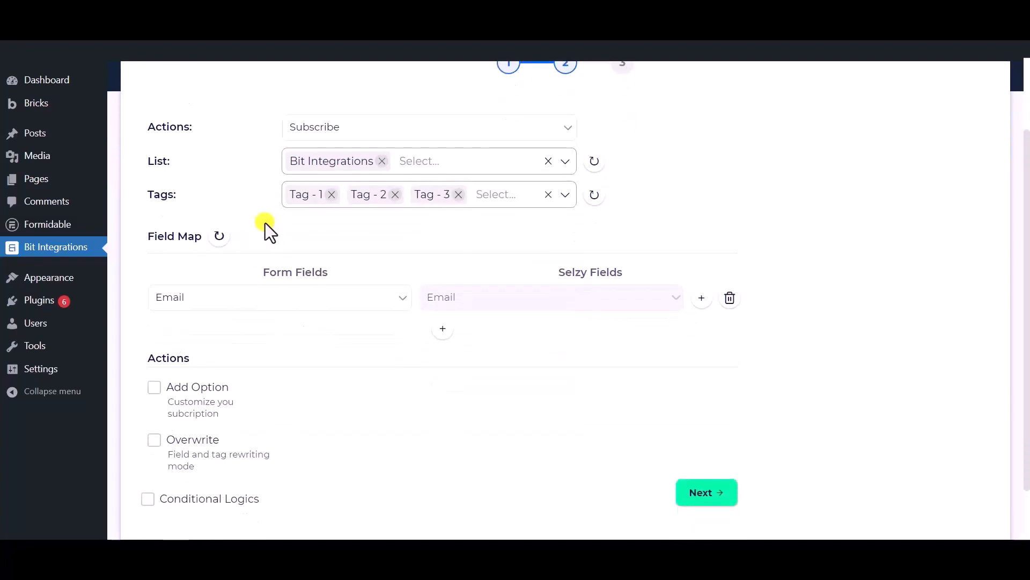
Map Email to Email and add a second row pairing Phone with Selzy's Phone Number.
left_click(338, 309)
left_click(211, 361)
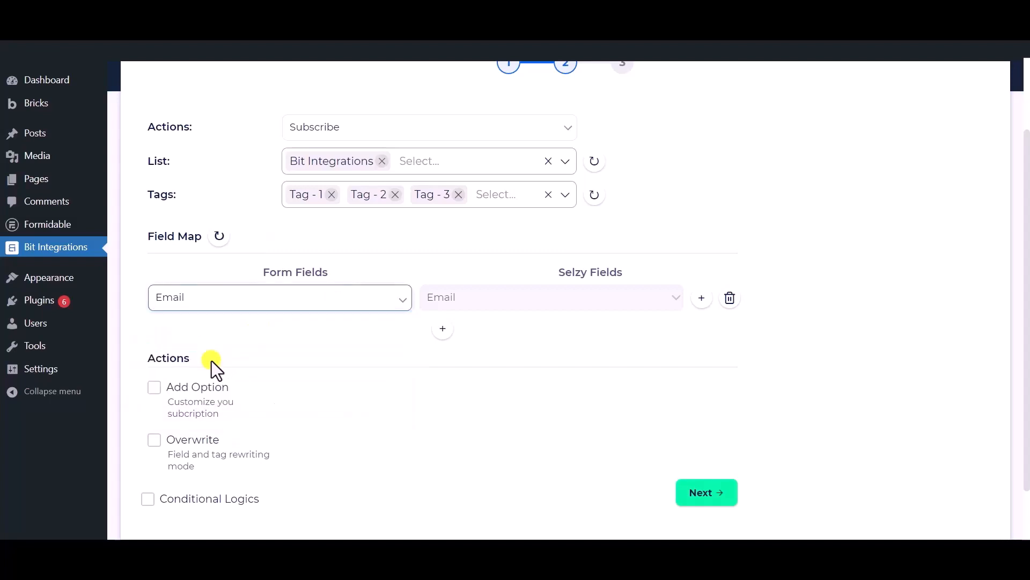
left_click(448, 329)
left_click(456, 332)
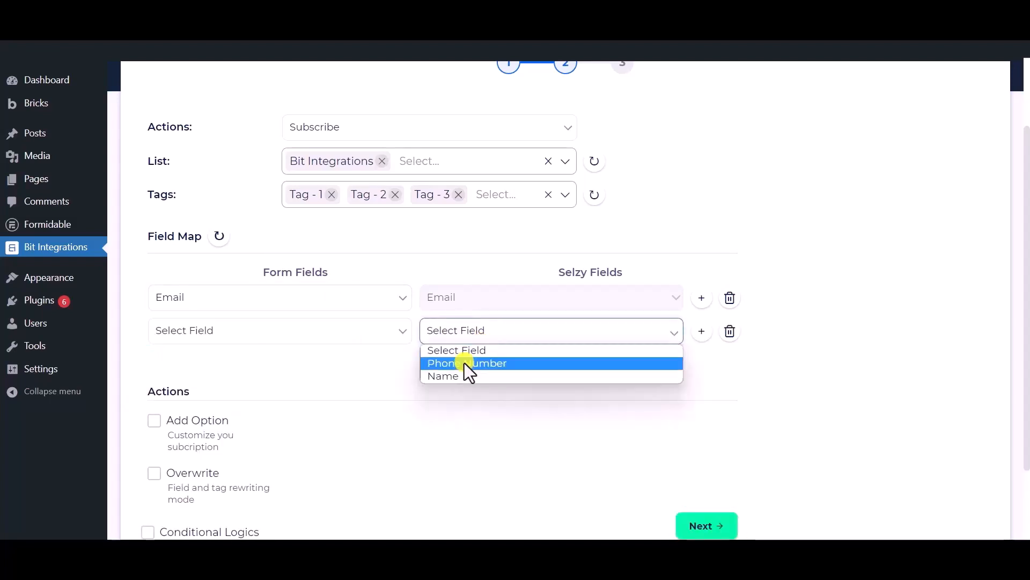
left_click(465, 363)
left_click(300, 337)
left_click(215, 403)
Add a third mapping row pairing the form's Name with Selzy's Name.
left_click(441, 361)
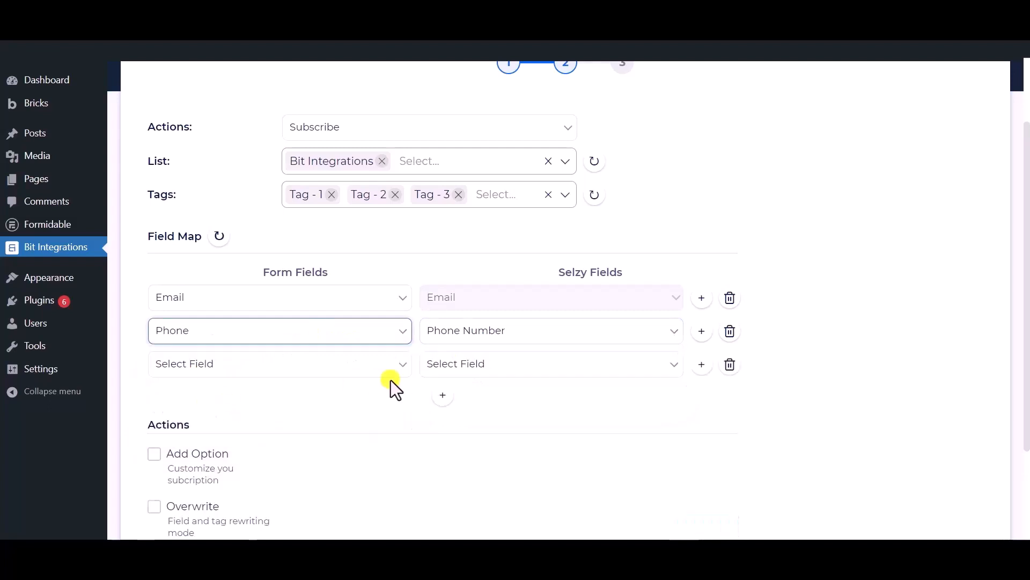
left_click(480, 365)
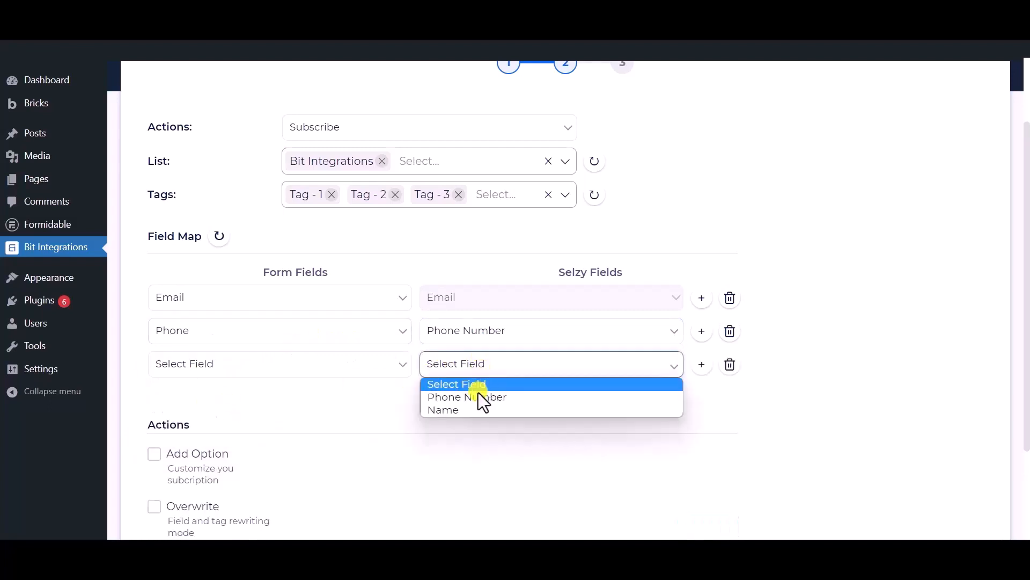
left_click(454, 410)
left_click(349, 368)
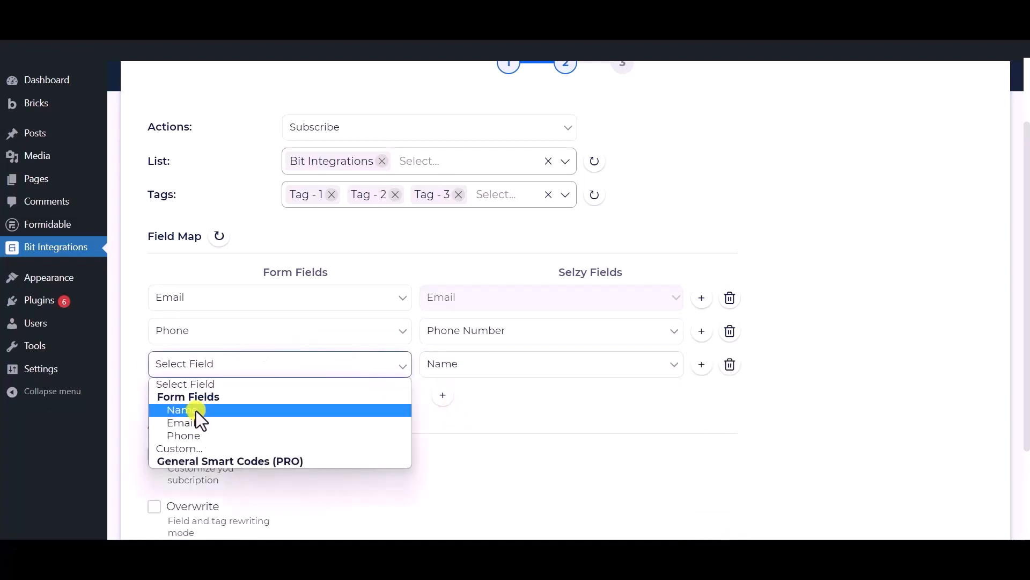
left_click(200, 410)
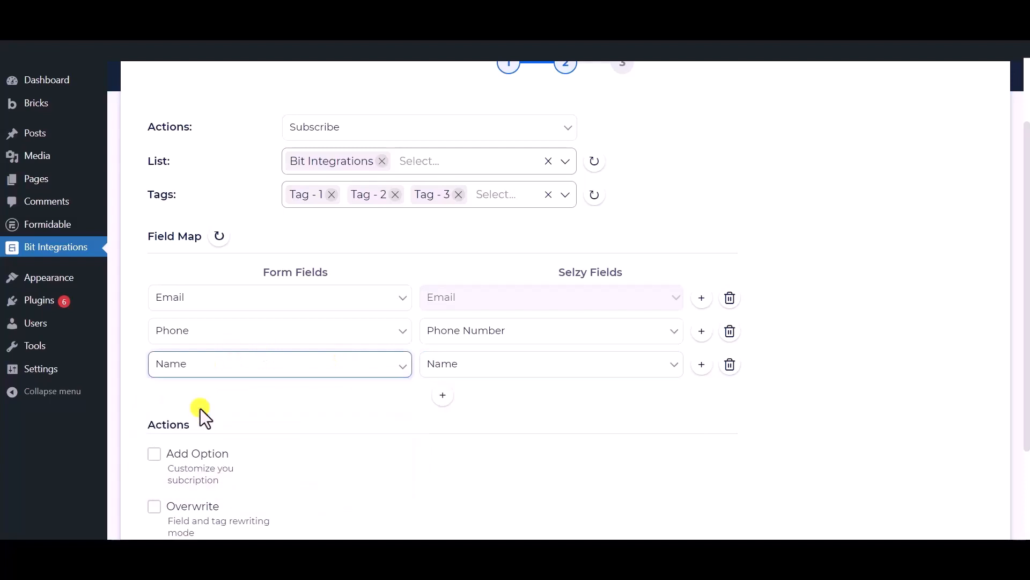
scroll(269, 408, "down", 3)
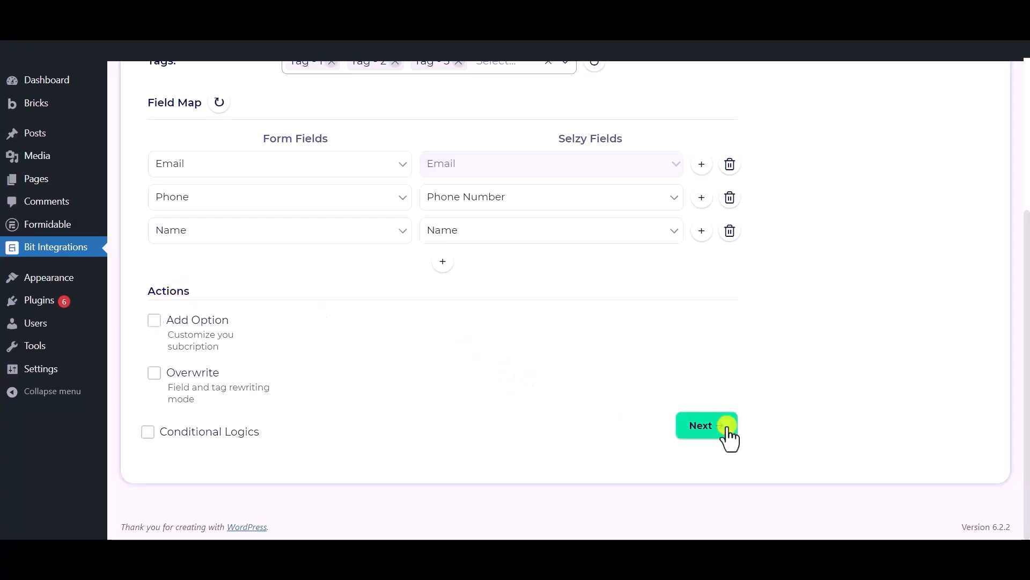
Leave Conditional Logics unticked, go to the final step and click Finish & Save.
left_click(148, 434)
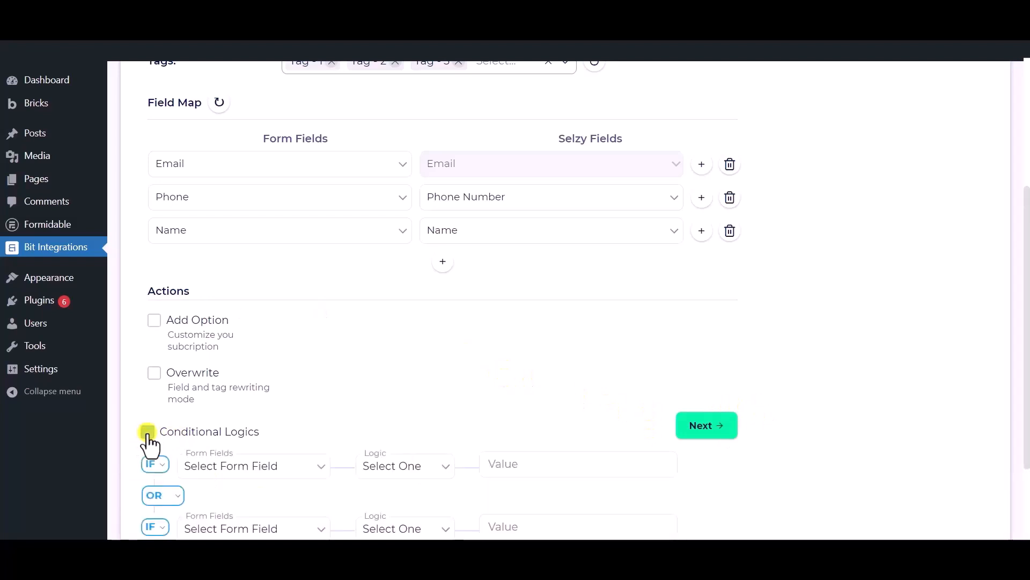
scroll(150, 419, "down", 1)
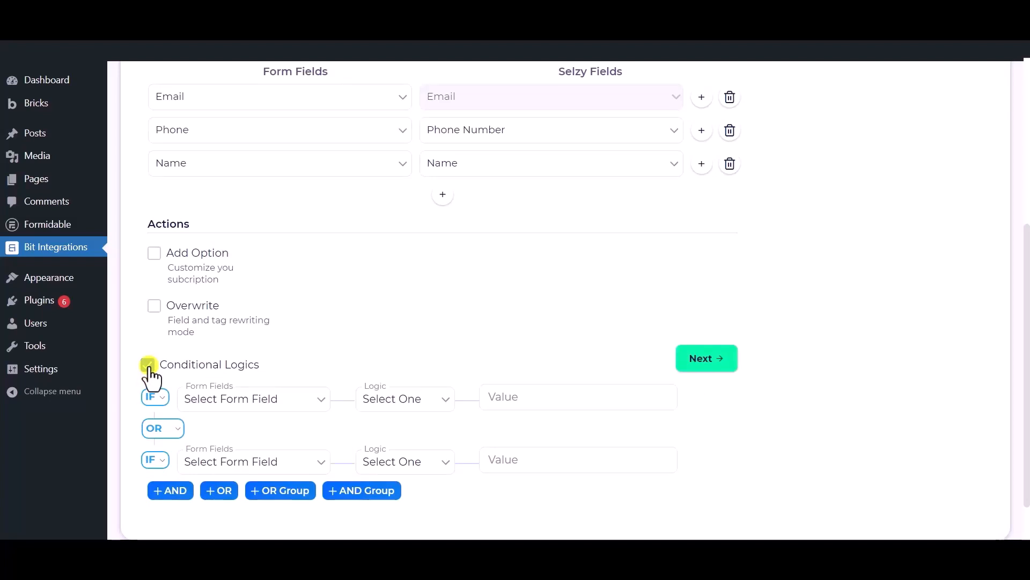
left_click(148, 365)
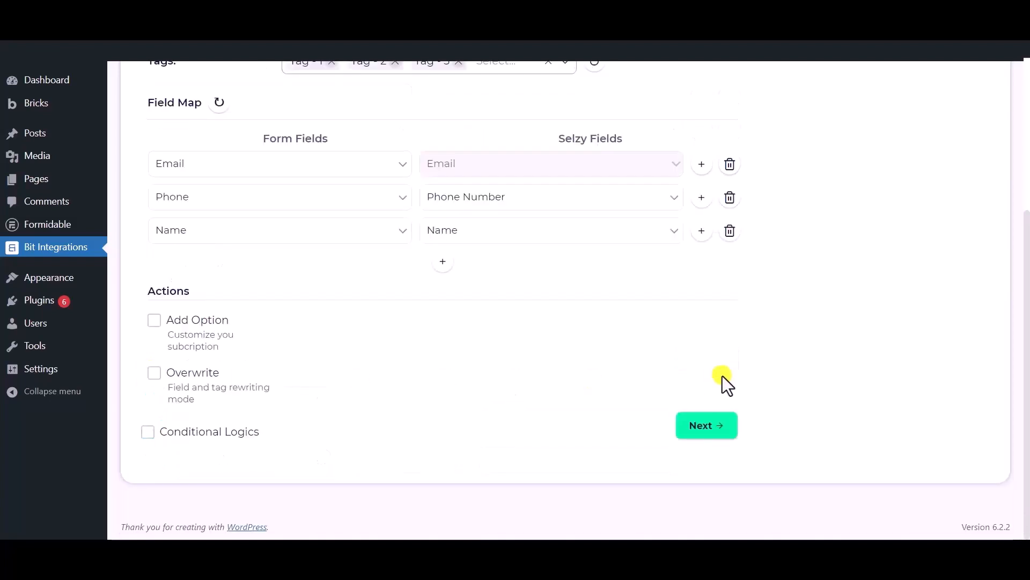
left_click(700, 426)
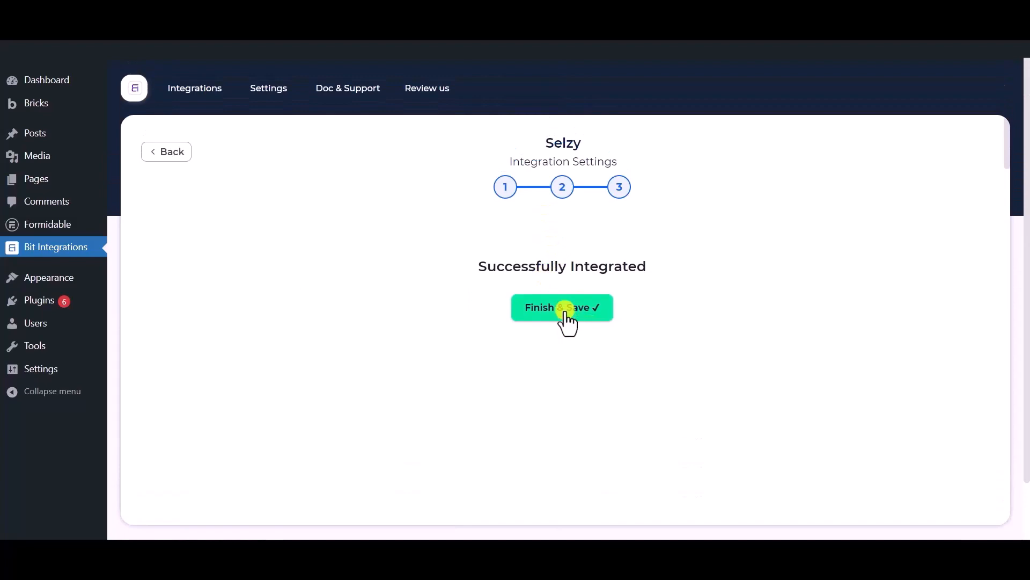
left_click(567, 314)
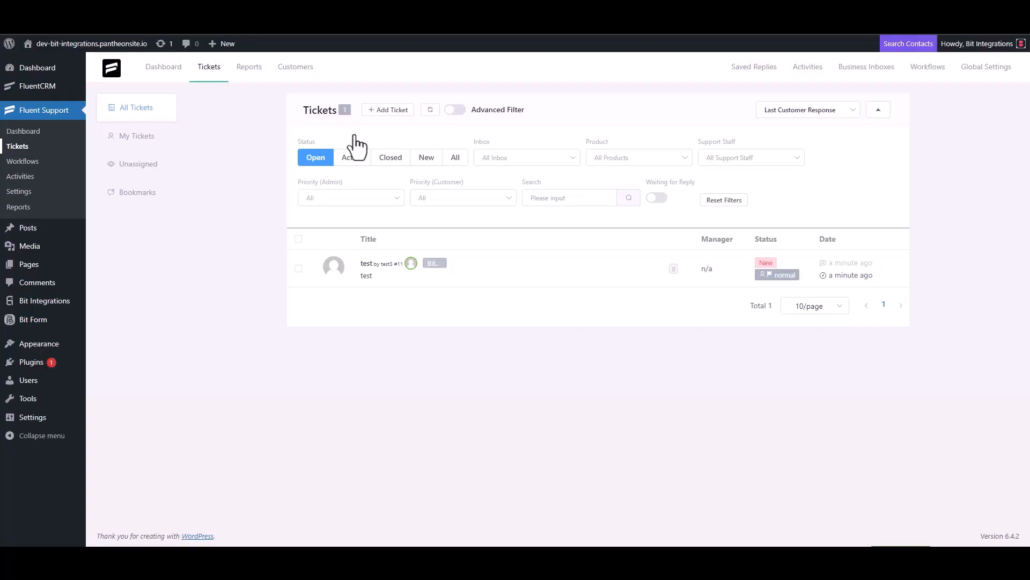
Start a new Fluent Support ticket and search for a contact by the contact's email.
left_click(387, 111)
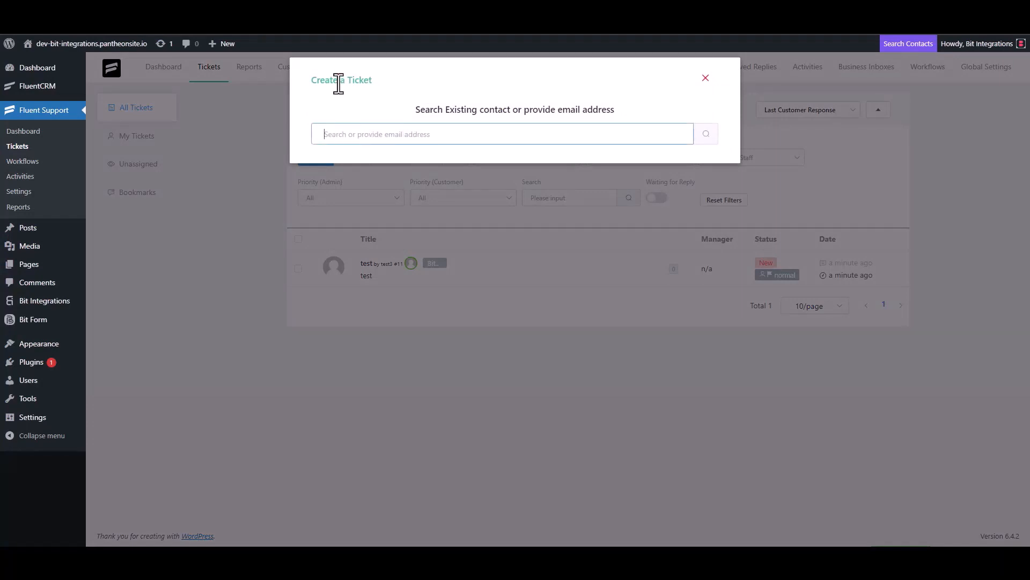
triple_click(378, 134)
left_click(413, 139)
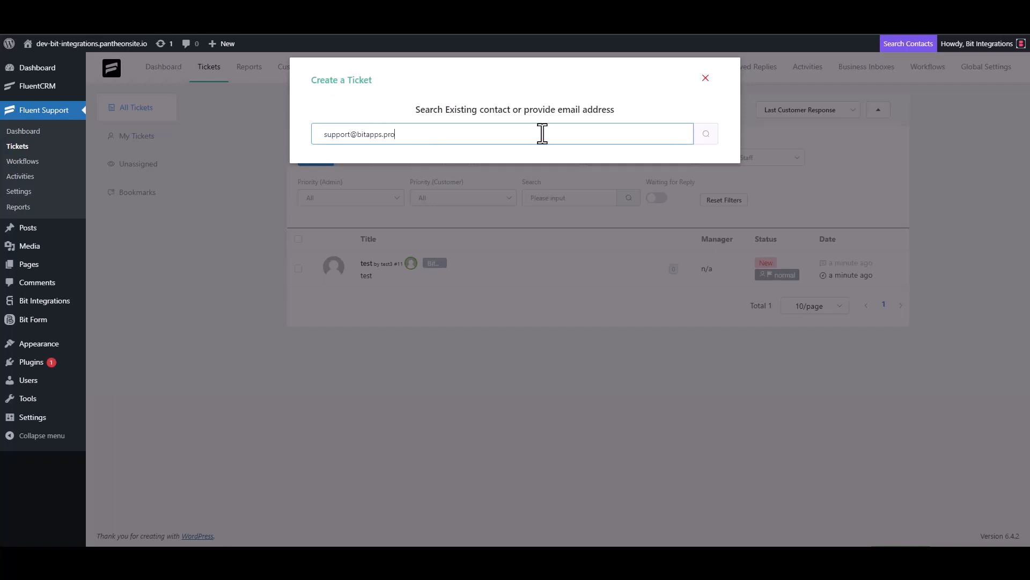
left_click(705, 136)
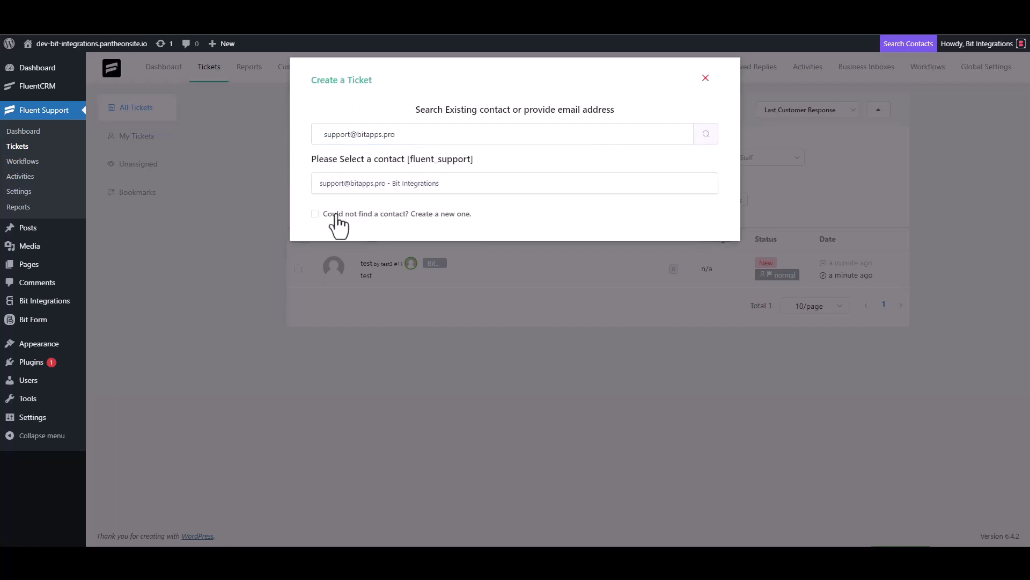
Create a new contact with first name 'Bit Integrations' and the contact's email, then continue.
left_click(334, 215)
left_click(339, 212)
type("B")
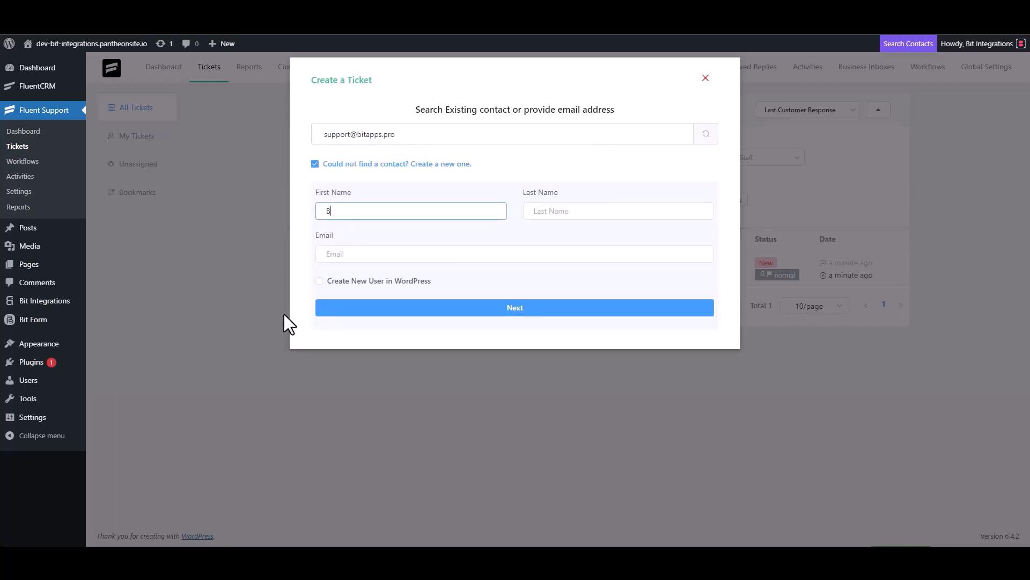
type("it Integrations")
left_click(358, 257)
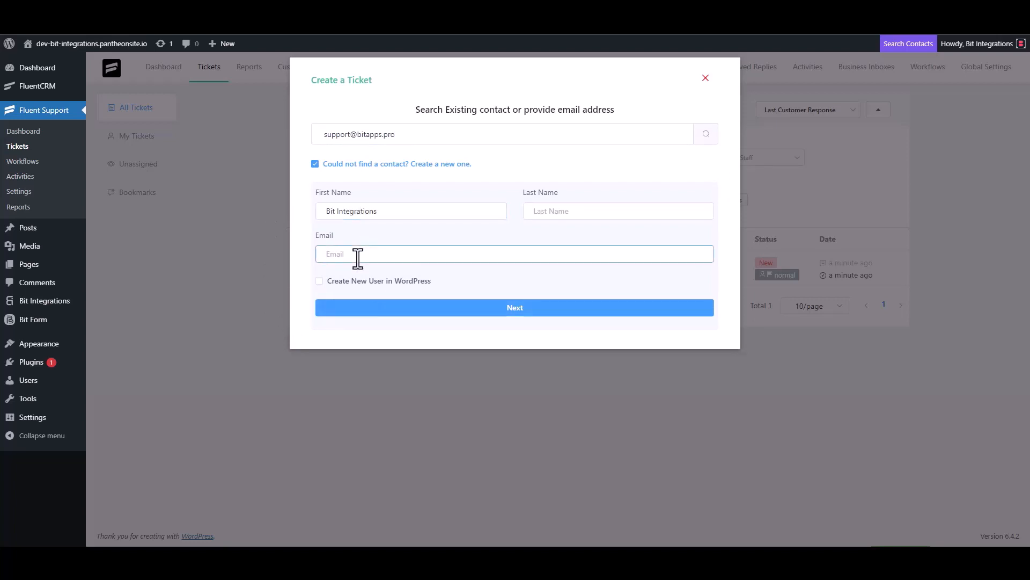
left_click(517, 311)
Clear the test text and set the ticket subject to 'Bit Integrations'.
left_click(370, 194)
type("test")
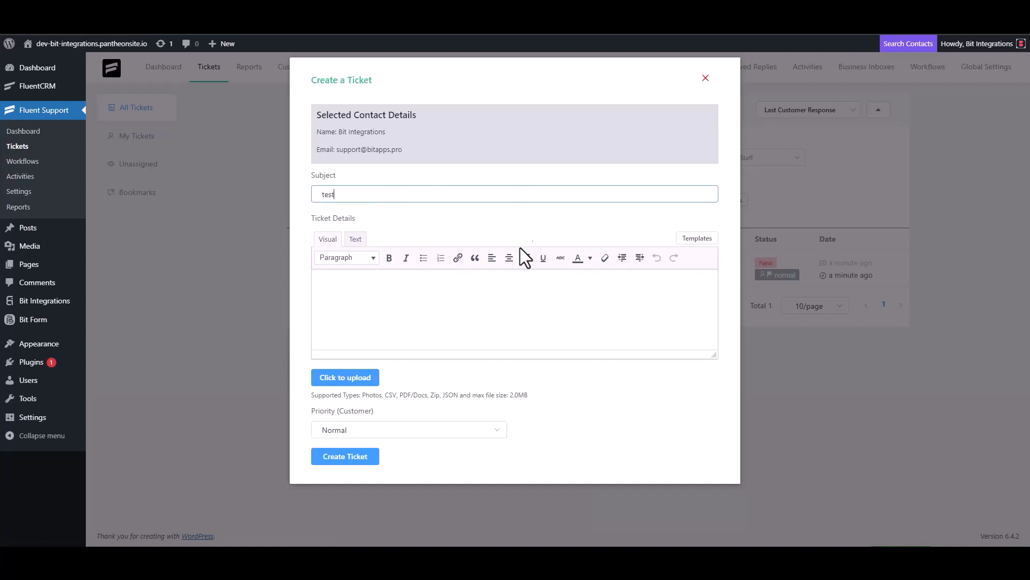
left_click(357, 304)
type("t")
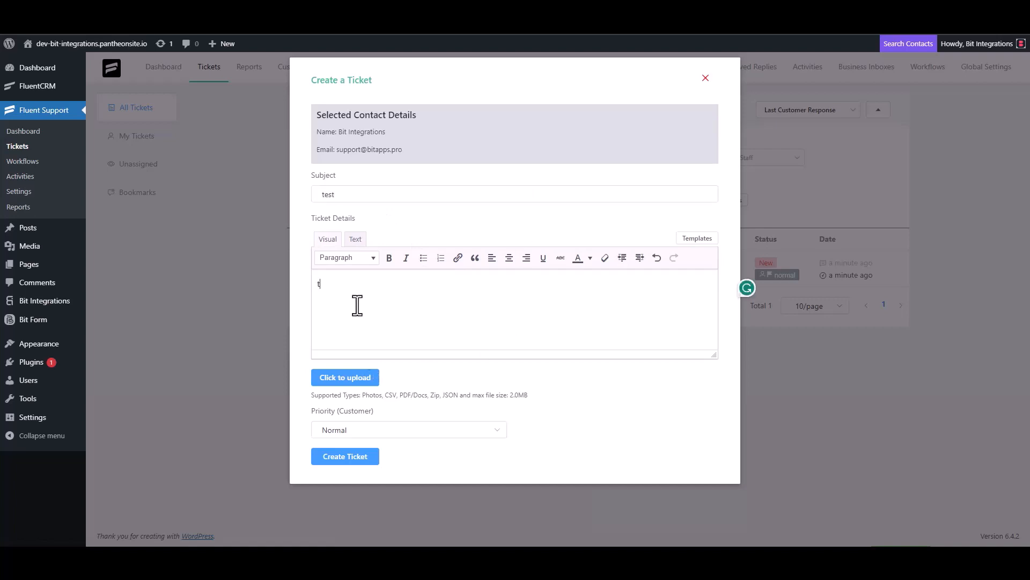
double_click(341, 194)
key("BackSpace")
left_click(343, 297)
key("BackSpace")
left_click(356, 195)
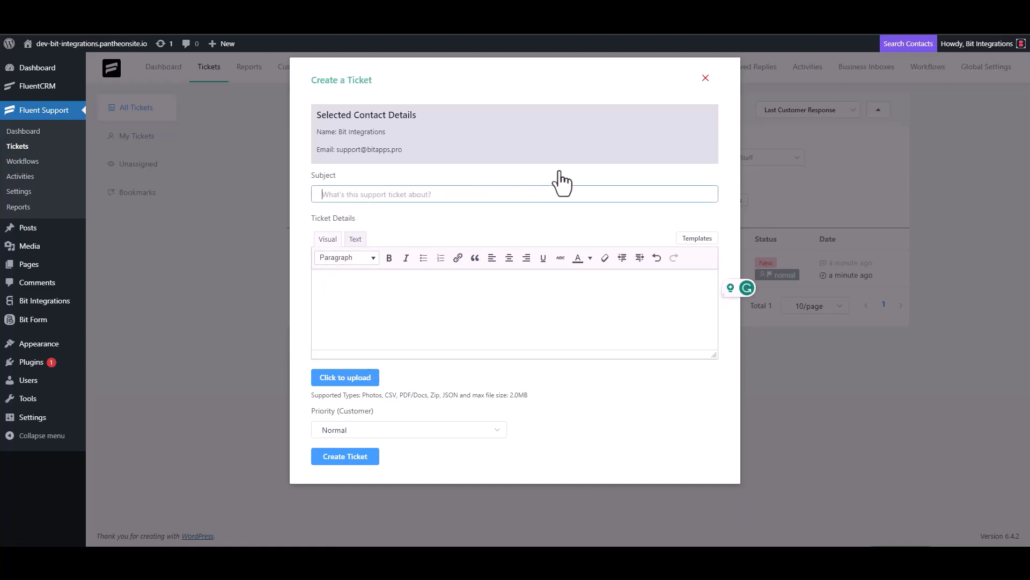
type("Bit Integrations")
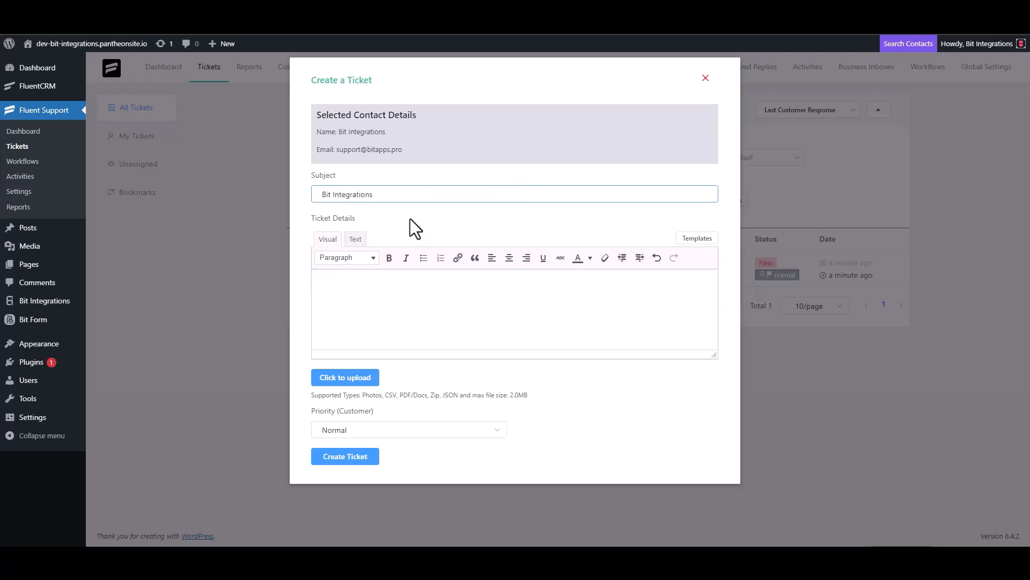
Paste the subject into Ticket Details and create the ticket.
triple_click(391, 197)
key("ctrl+c")
left_click(368, 283)
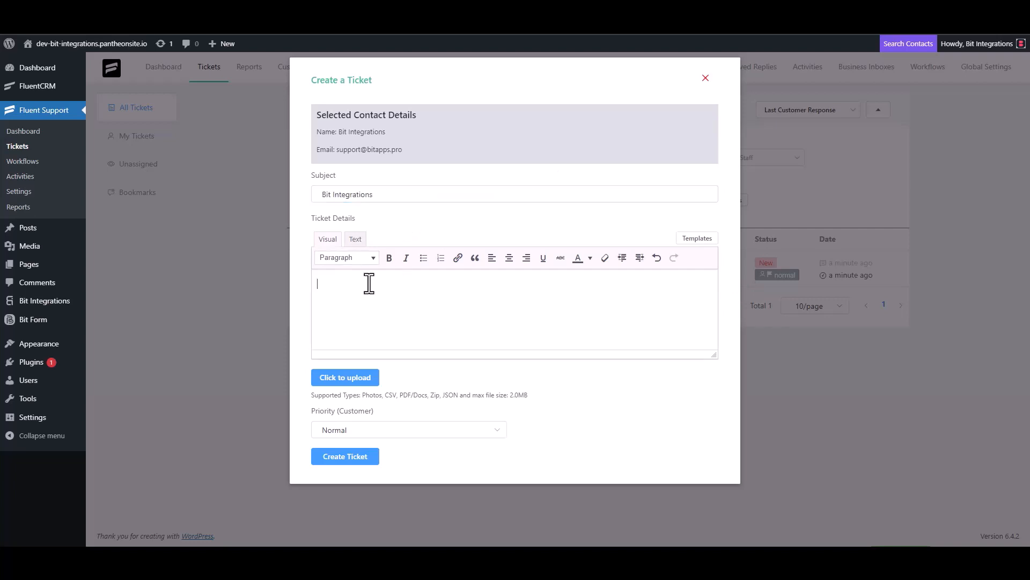
key("ctrl+v")
left_click(357, 457)
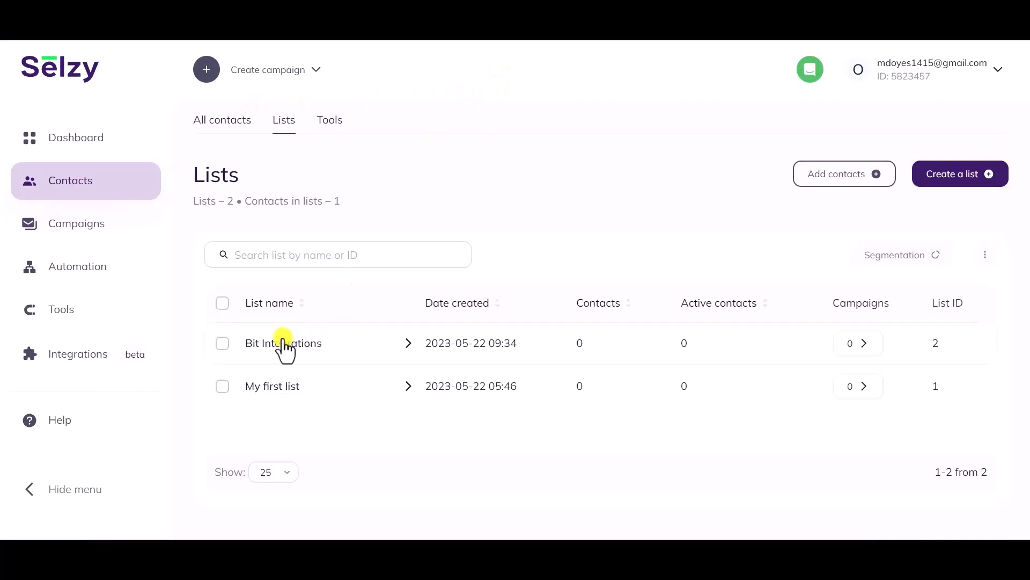
Open the new contact in Selzy's Bit Integrations list and check its name.
left_click(272, 349)
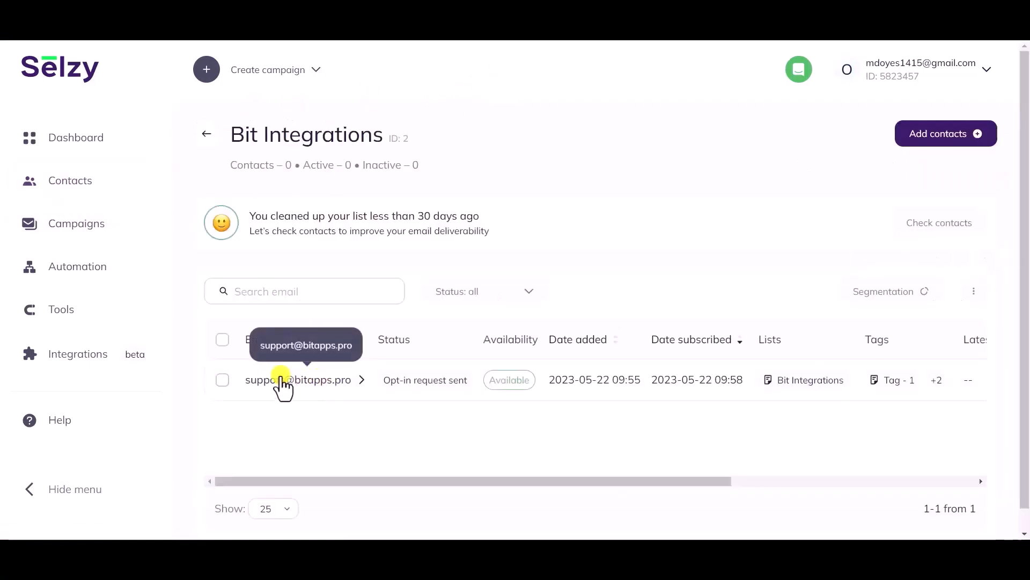
left_click(314, 381)
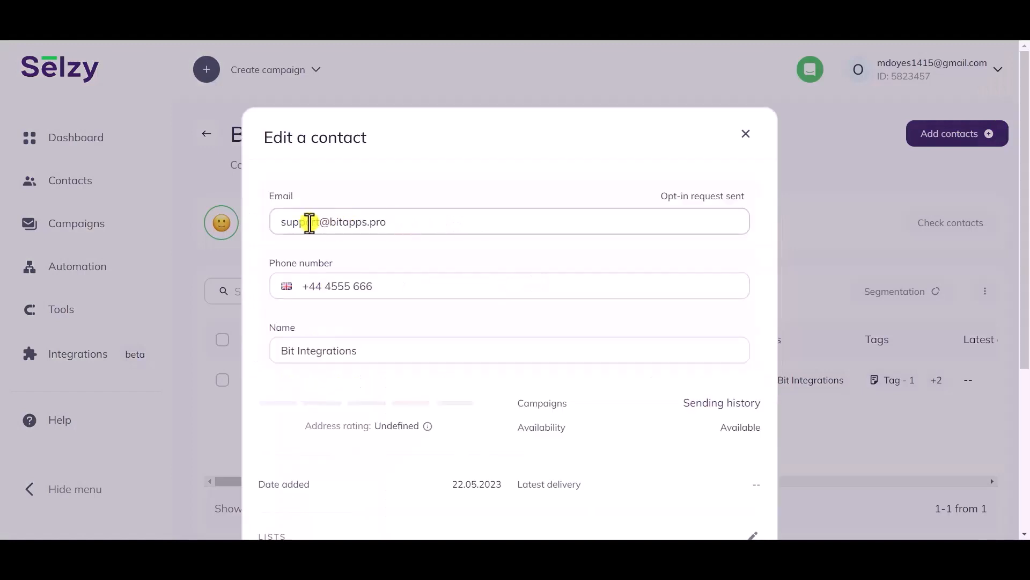
scroll(422, 293, "down", 1)
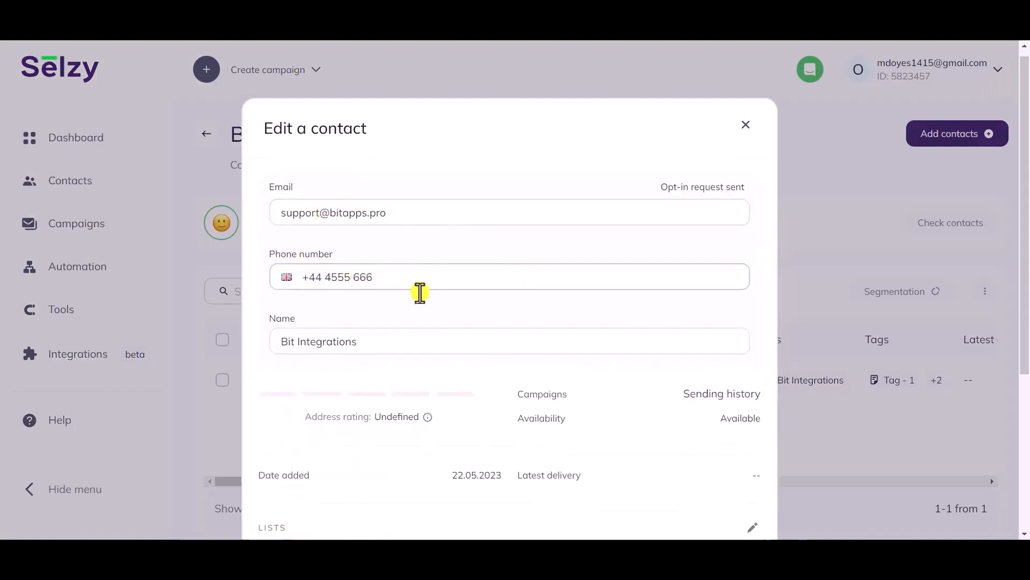
left_click_drag(362, 283, 264, 288)
left_click(298, 317)
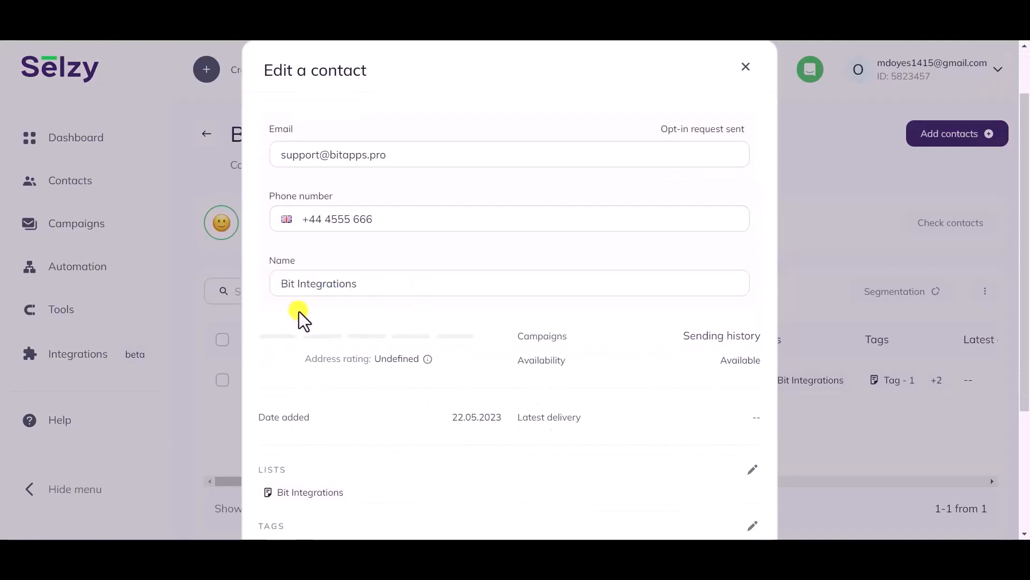
Confirm the contact's list membership and tags Tag - 1, Tag - 2 and Tag - 3.
scroll(301, 321, "down", 1)
scroll(298, 317, "down", 2)
left_click_drag(352, 313, 257, 283)
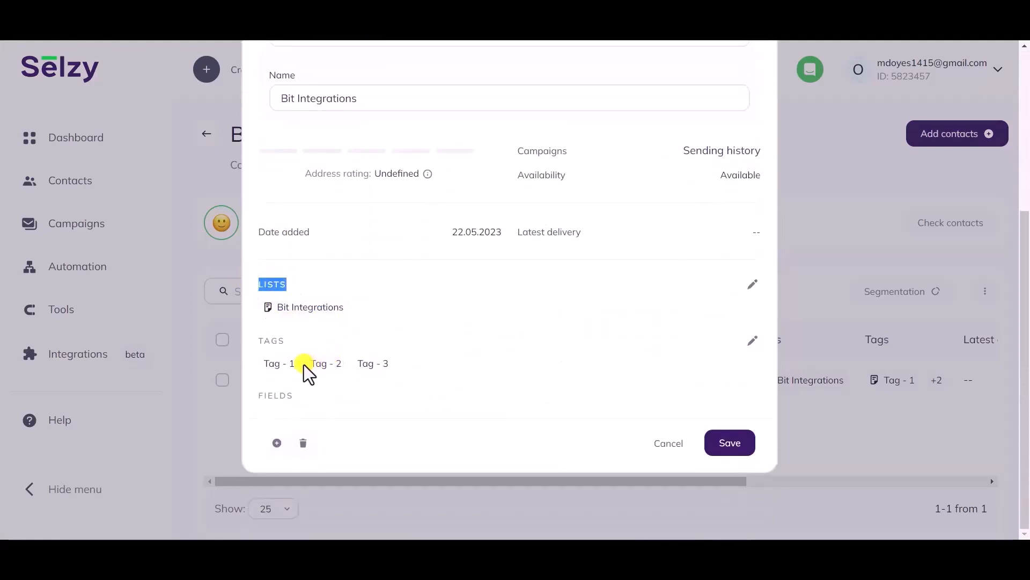
left_click_drag(297, 364, 269, 369)
left_click_drag(342, 366, 306, 372)
left_click_drag(412, 366, 403, 371)
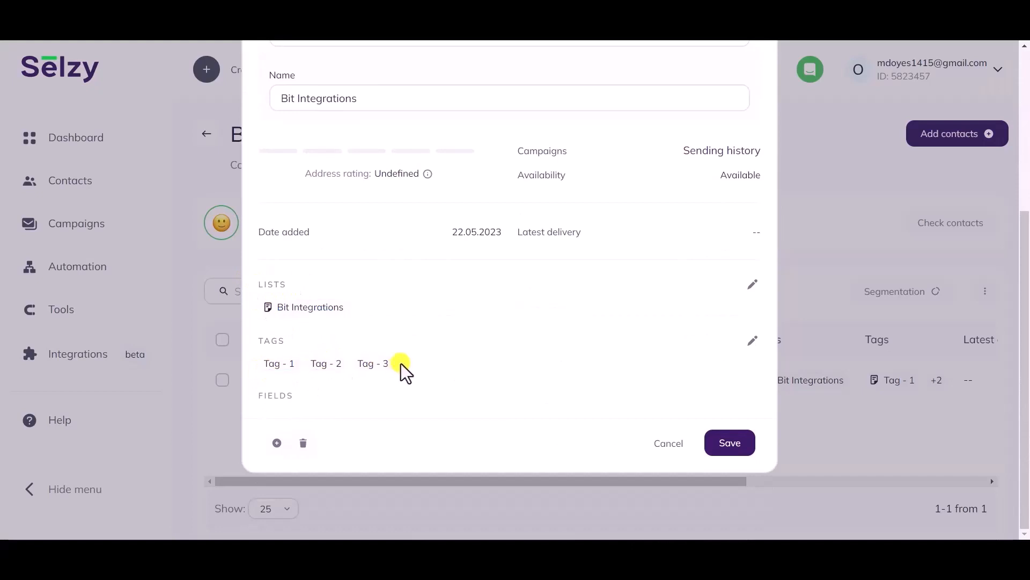